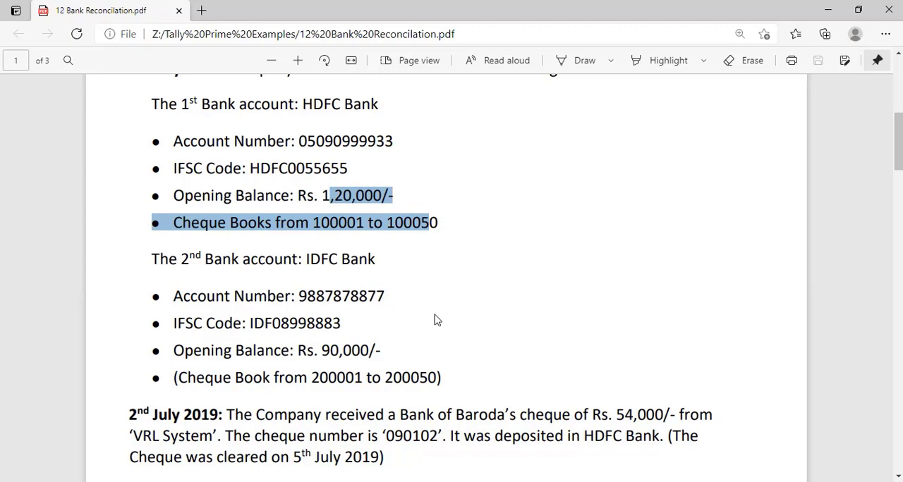
# Step: Review the assignment's HDFC and IDFC bank account details and the cheque receipts of 2nd and 3rd July 2019, including clearing dates
pyautogui.scroll(-1, 434, 313)
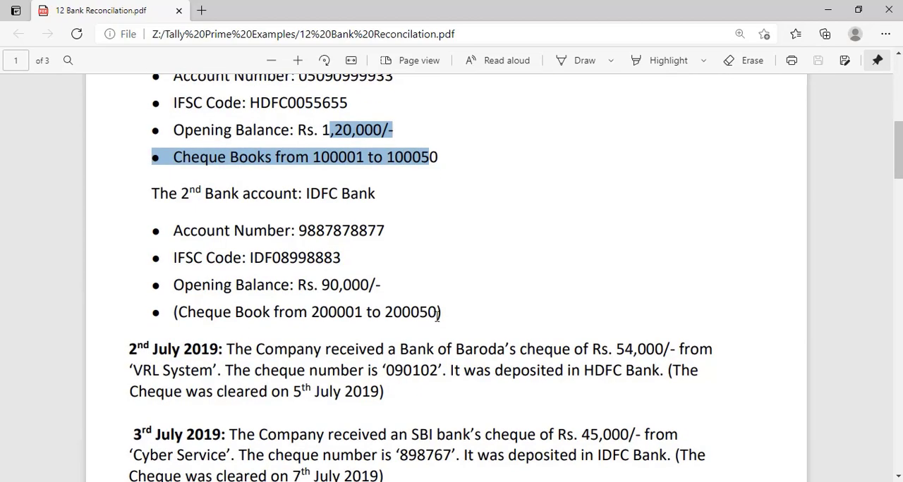
pyautogui.scroll(-1, 438, 317)
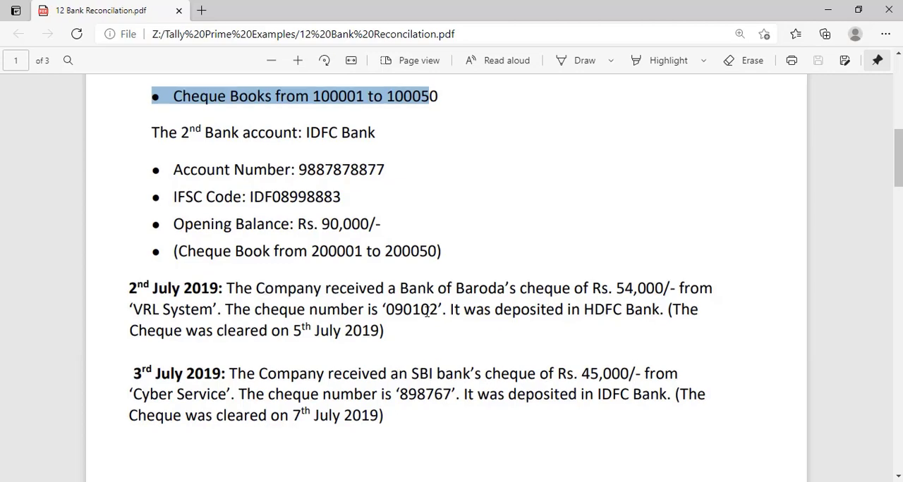
pyautogui.scroll(3, 426, 313)
pyautogui.scroll(-4, 350, 237)
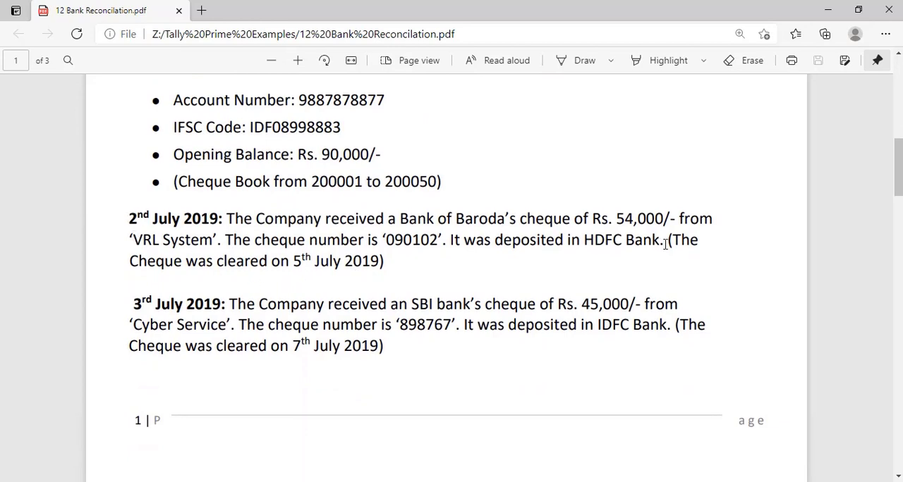
pyautogui.moveTo(667, 241); pyautogui.dragTo(411, 262)
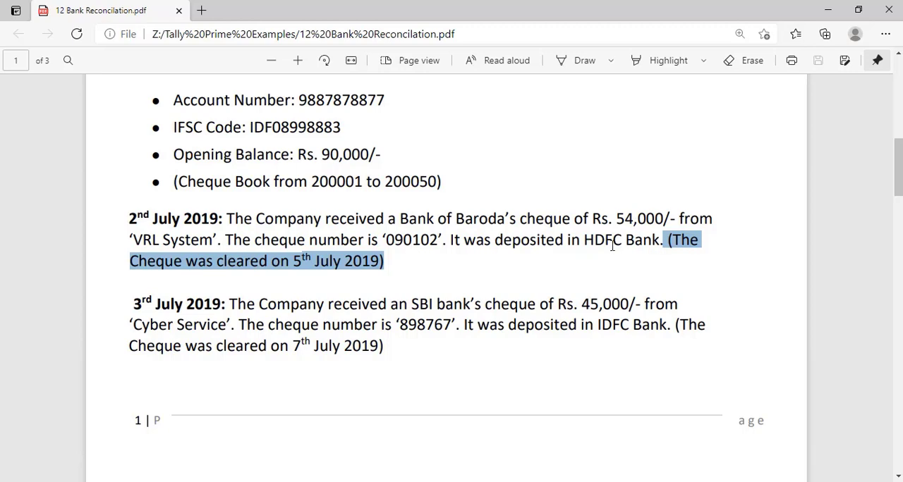
pyautogui.click(665, 243)
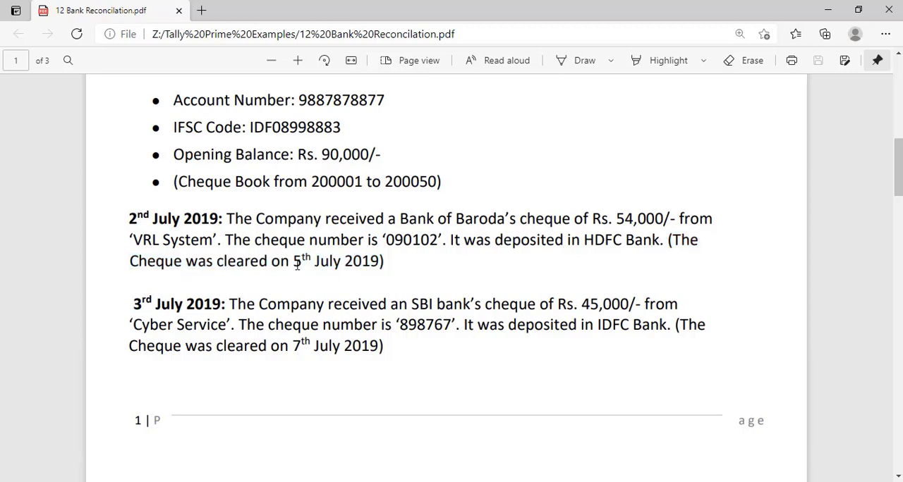
pyautogui.moveTo(280, 262); pyautogui.dragTo(377, 274)
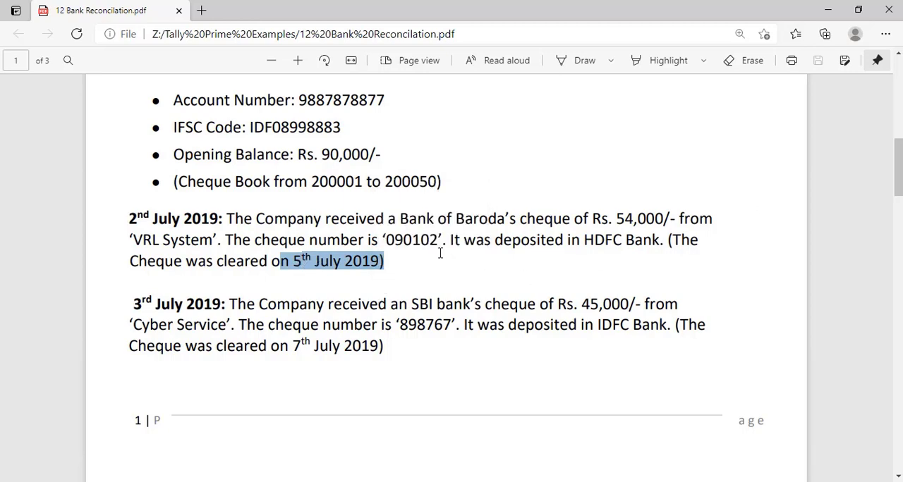
pyautogui.scroll(-1, 442, 289)
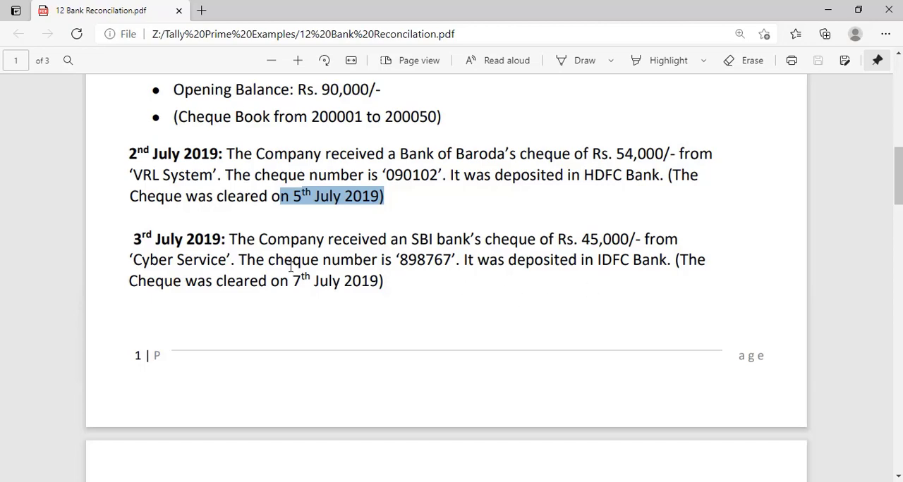
pyautogui.scroll(1, 294, 274)
# Step: Examine the 4th to 7th July 2019 transactions, the HDFC Bank statement table and the sample reconciliation image in the assignment
pyautogui.scroll(-5, 294, 274)
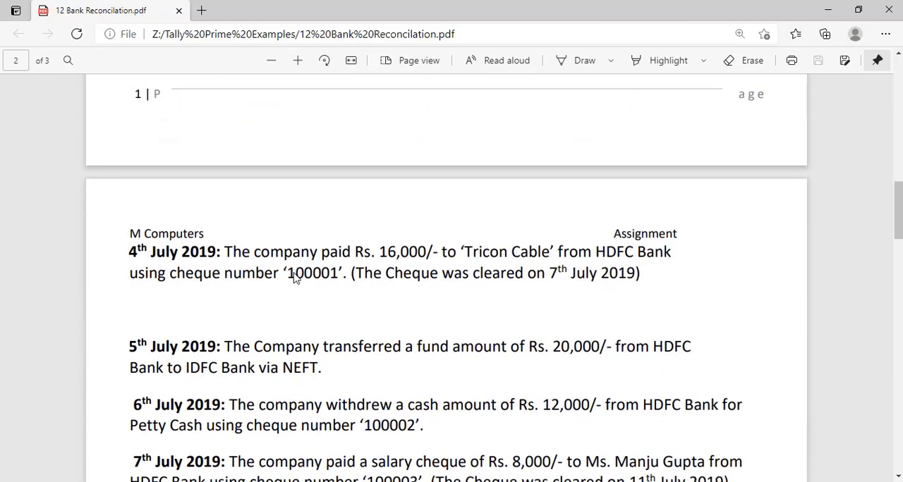
pyautogui.scroll(-3, 294, 271)
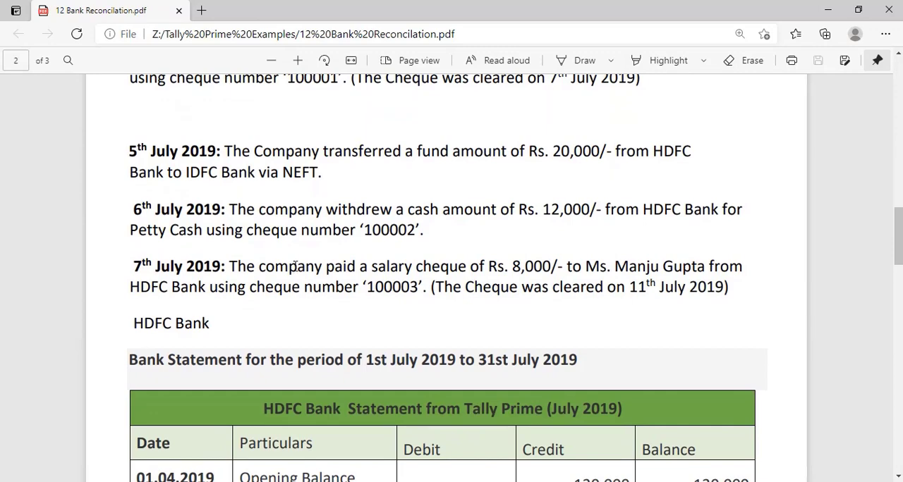
pyautogui.scroll(-6, 294, 266)
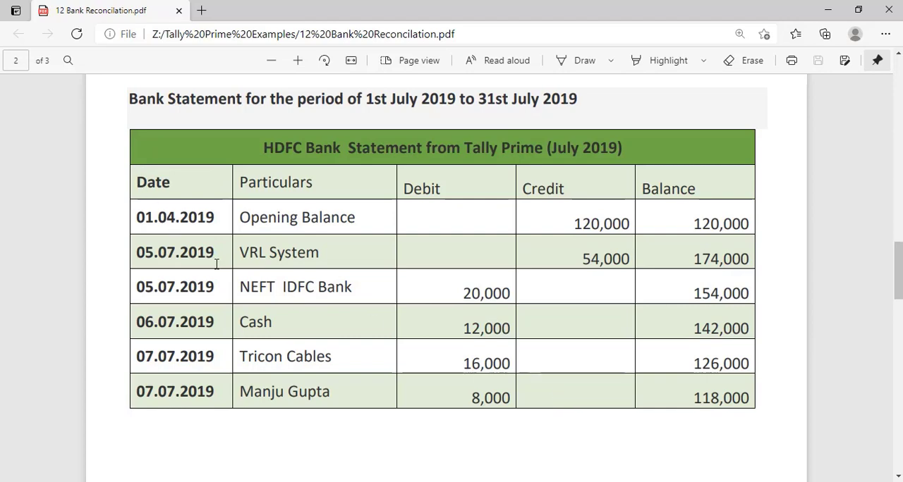
pyautogui.scroll(-3, 216, 265)
pyautogui.scroll(-4, 217, 265)
pyautogui.scroll(-15, 216, 265)
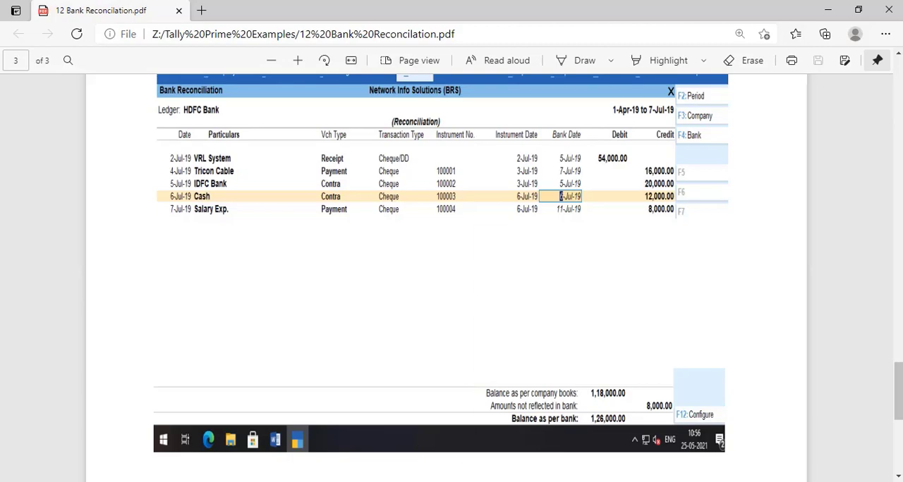
# Step: Switch to TallyPrime and start a new ledger named HDFC Bank under the Bank Accounts group
pyautogui.hotkey('alt', 'Tab')
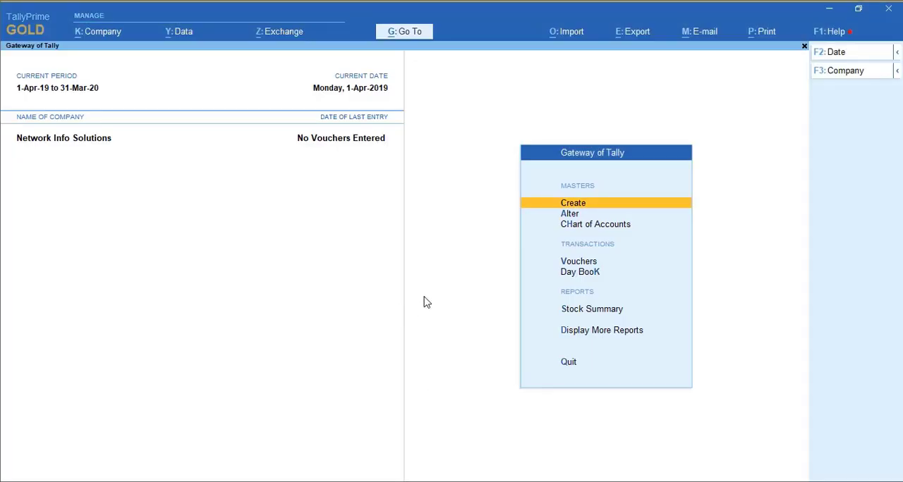
pyautogui.press('Return')
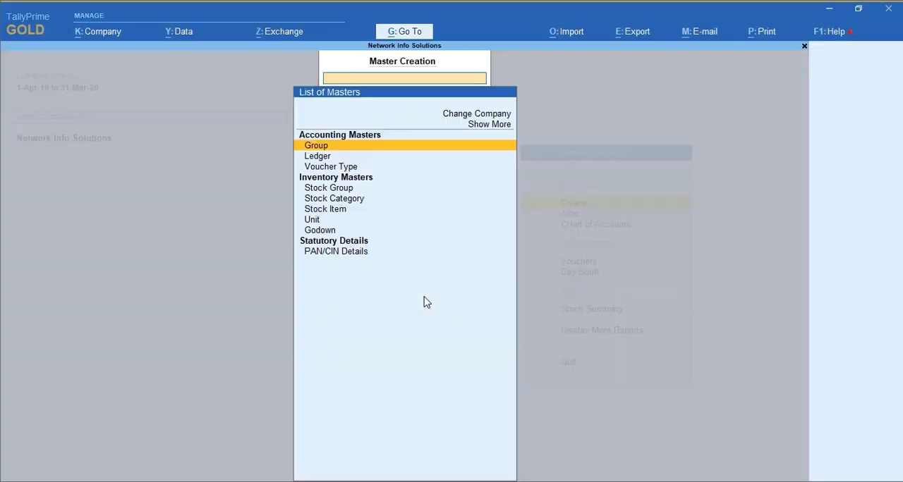
pyautogui.press('Down')
pyautogui.press('Return')
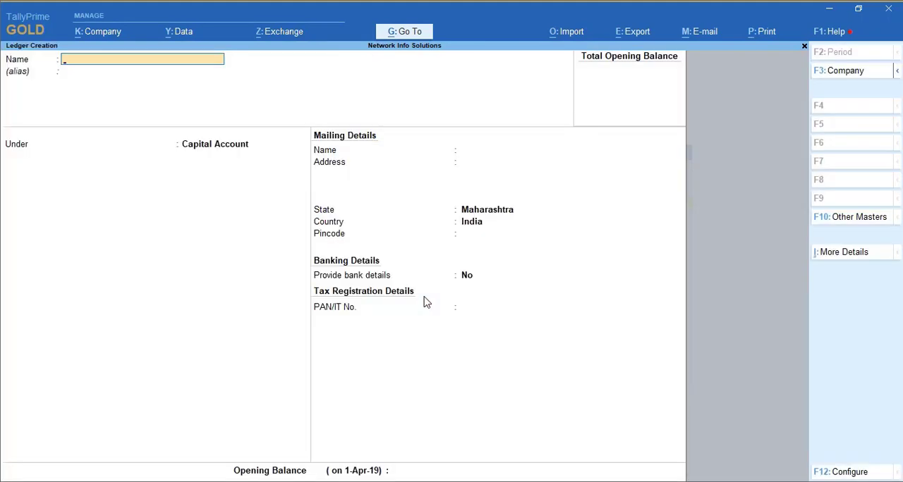
pyautogui.write('HDFCV')
pyautogui.press('BackSpace')
pyautogui.write('Bank')
pyautogui.press('Return')
pyautogui.write('Bank')
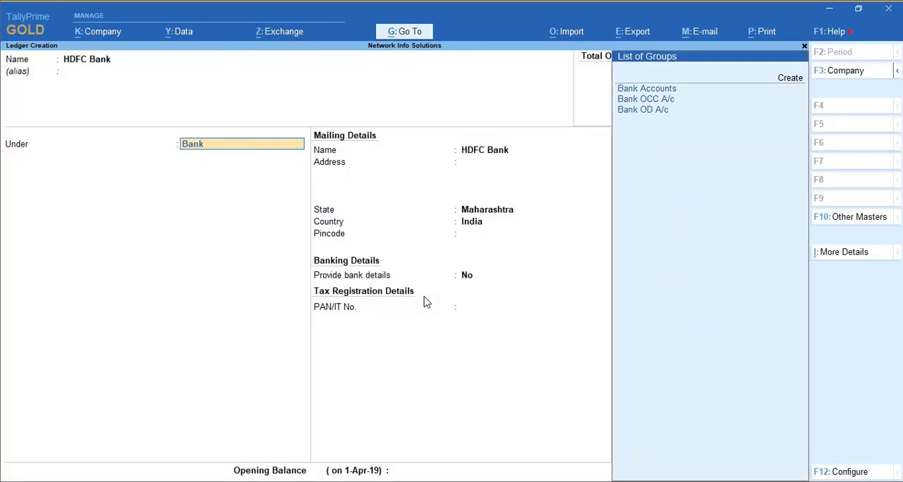
pyautogui.press('Return')
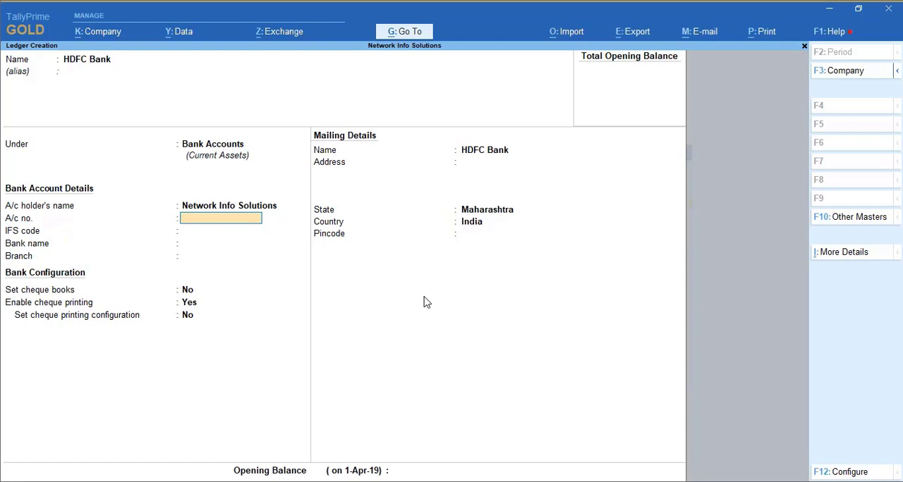
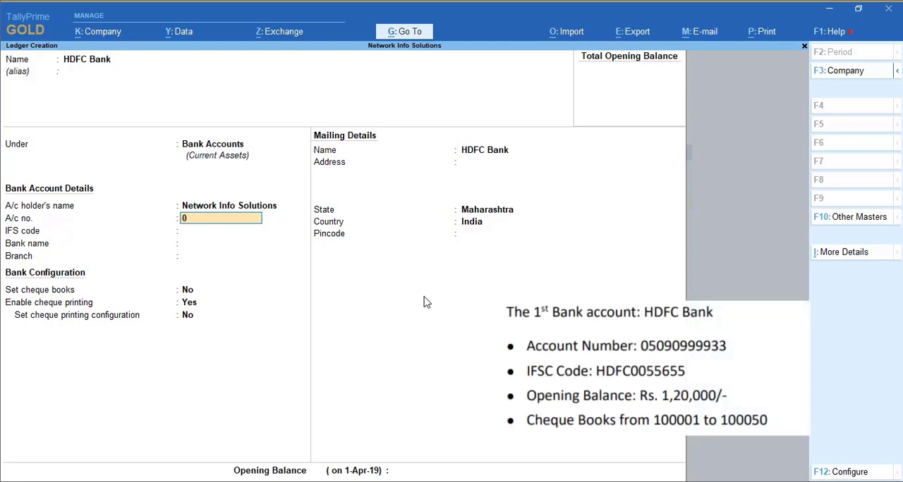
# Step: Enter the HDFC ledger's bank account number and the IFS code HDFC0055655
pyautogui.press('Return')
pyautogui.write('HDFC0055655')
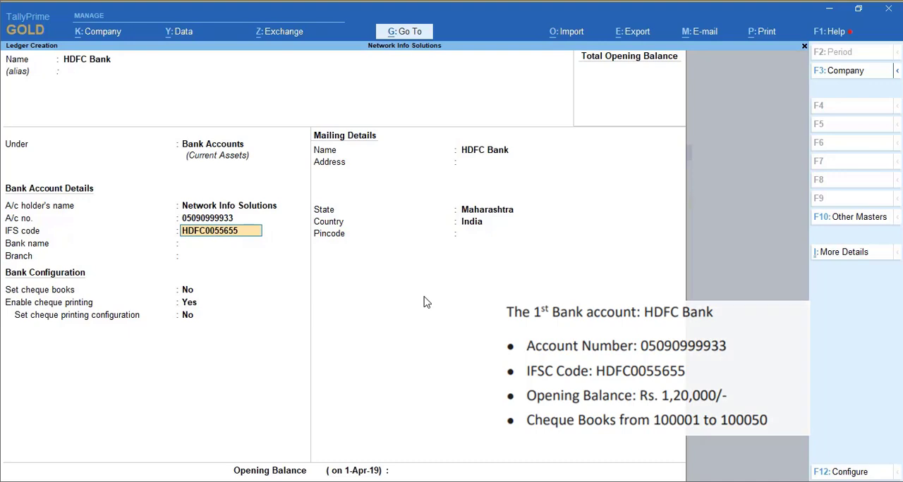
pyautogui.press('Return')
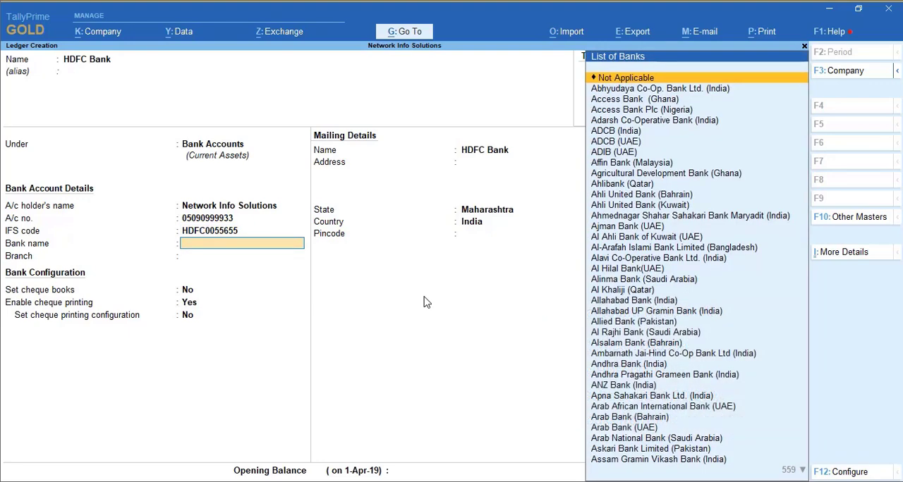
# Step: Set the bank name to HDFC Bank (India) and the branch to Ichalkaranji
pyautogui.write('nh')
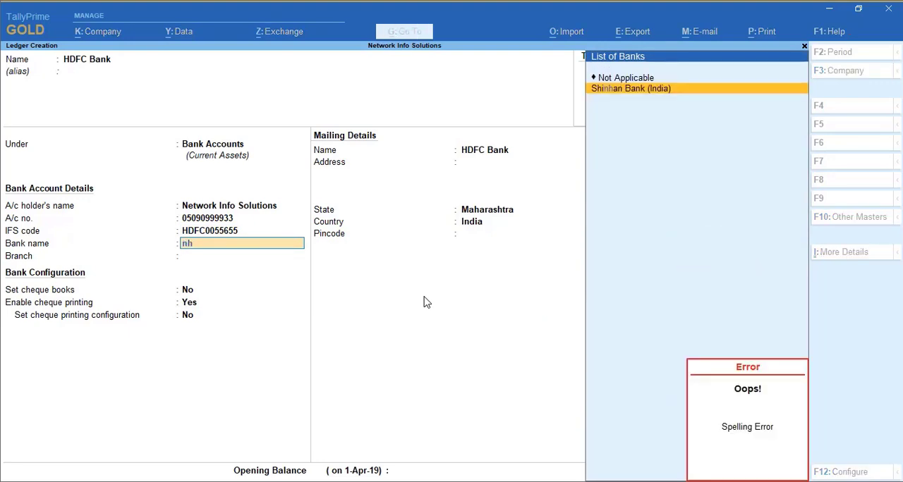
pyautogui.press('BackSpace')
pyautogui.press('BackSpace')
pyautogui.write('hd')
pyautogui.press('Return')
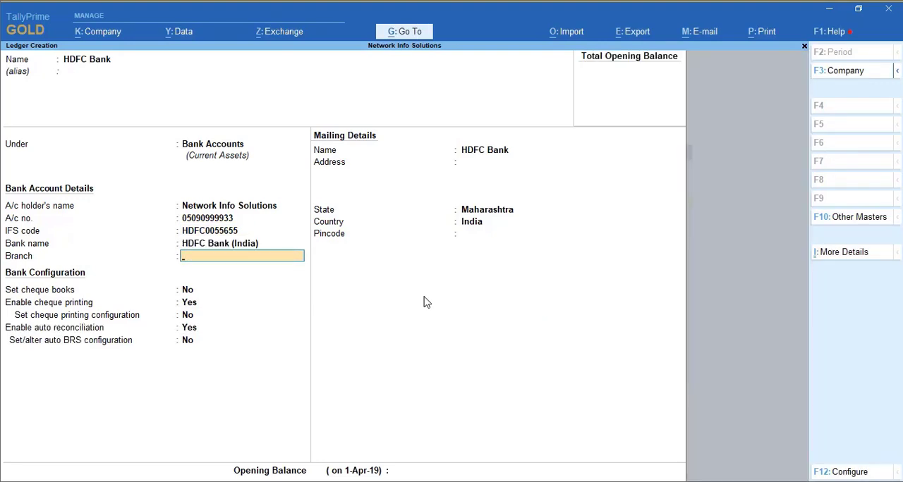
pyautogui.write('Ichalkaranji')
pyautogui.press('Return')
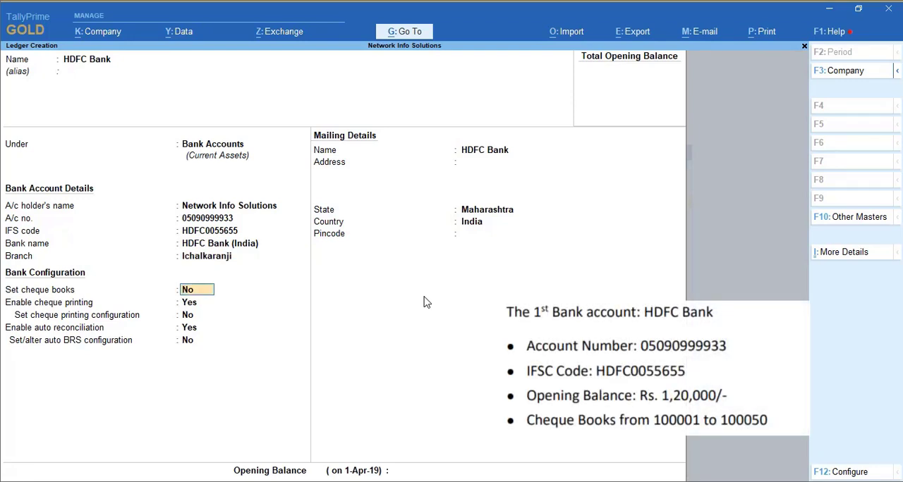
# Step: Enable cheque books for HDFC Bank and define a named cheque book ranging from 100001 to 100050
pyautogui.write('y')
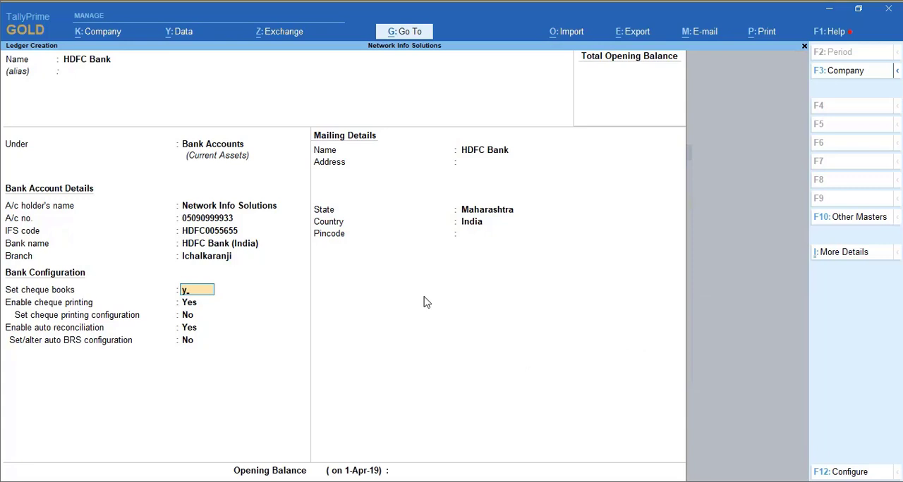
pyautogui.press('Return')
pyautogui.write('1')
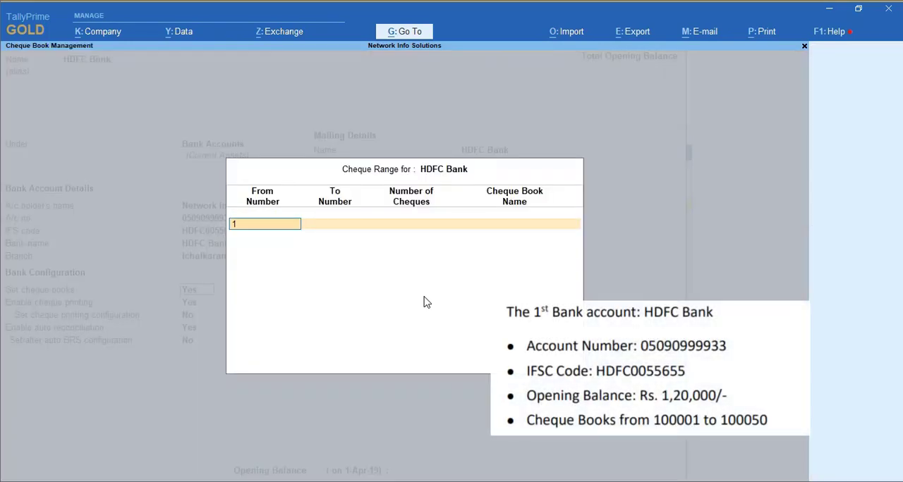
pyautogui.write('00001')
pyautogui.press('Return')
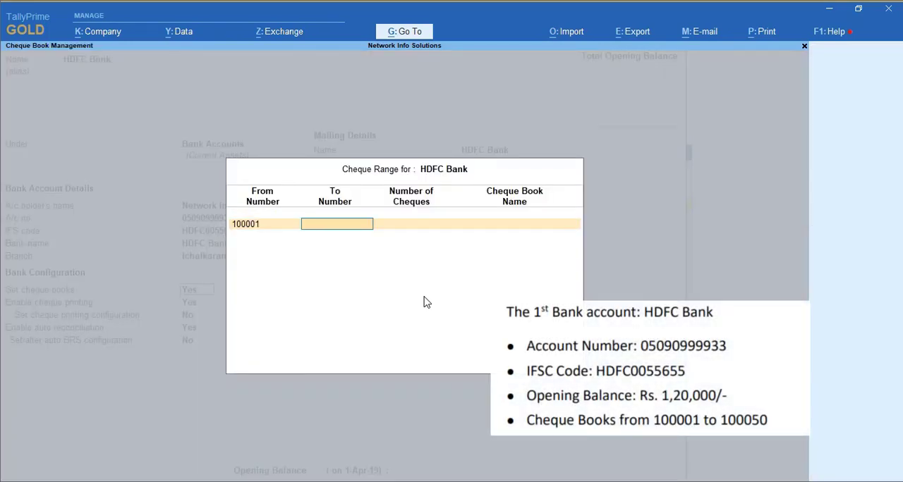
pyautogui.write('100050')
pyautogui.press('Return')
pyautogui.press('Return')
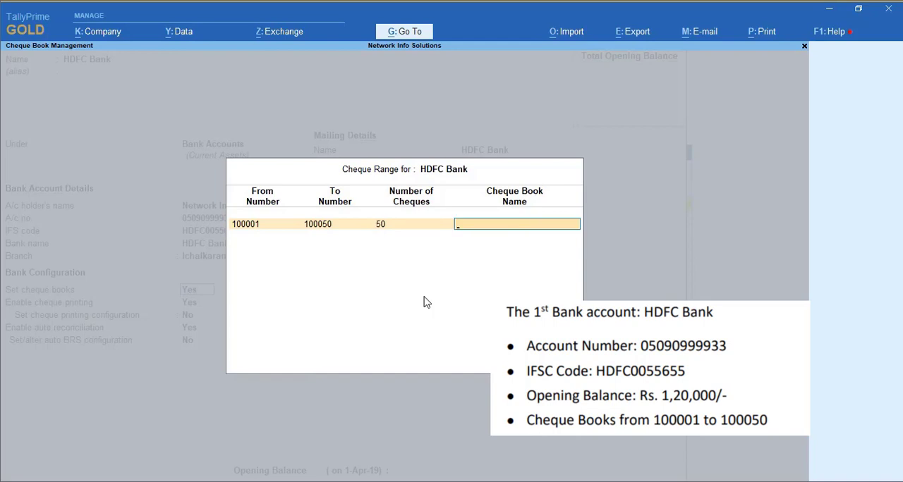
pyautogui.write('Boo')
pyautogui.write('k Ni')
pyautogui.press('Return')
pyautogui.press('Return')
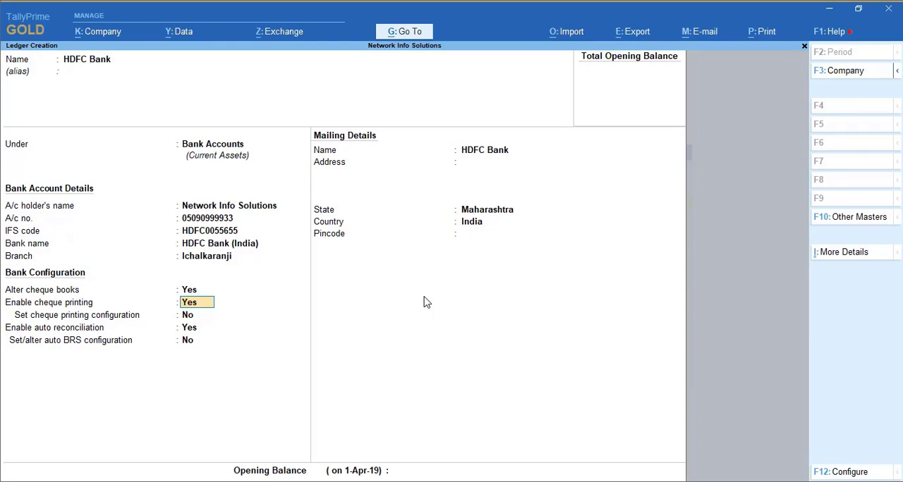
# Step: Set cheque printing and auto reconciliation to No, and save the HDFC Bank ledger
pyautogui.write('n')
pyautogui.press('Return')
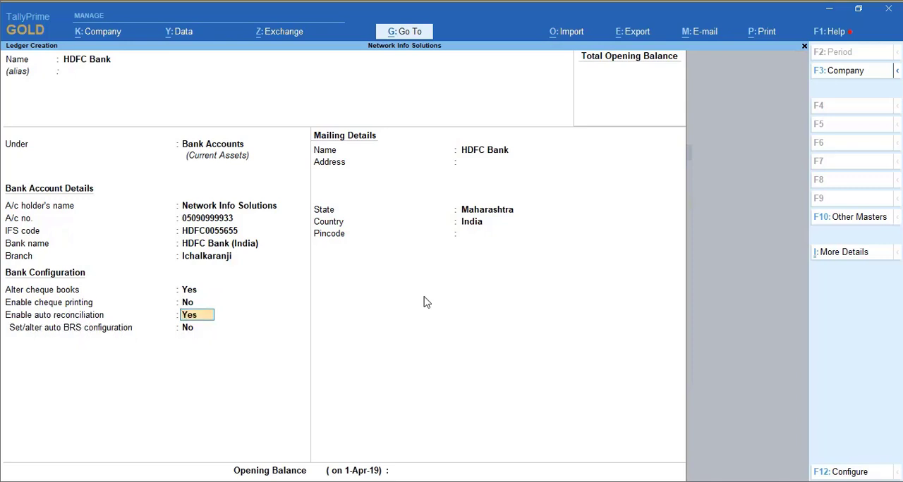
pyautogui.write('n')
pyautogui.press('Return')
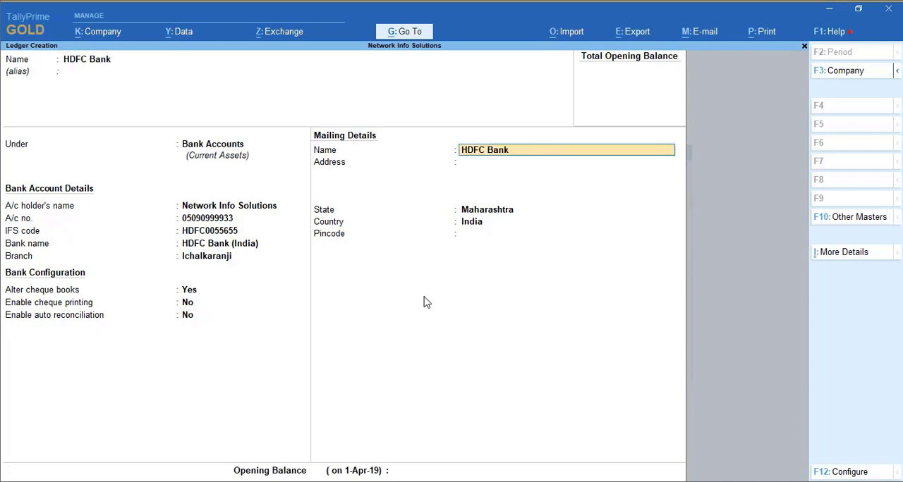
pyautogui.hotkey('ctrl', 'a')
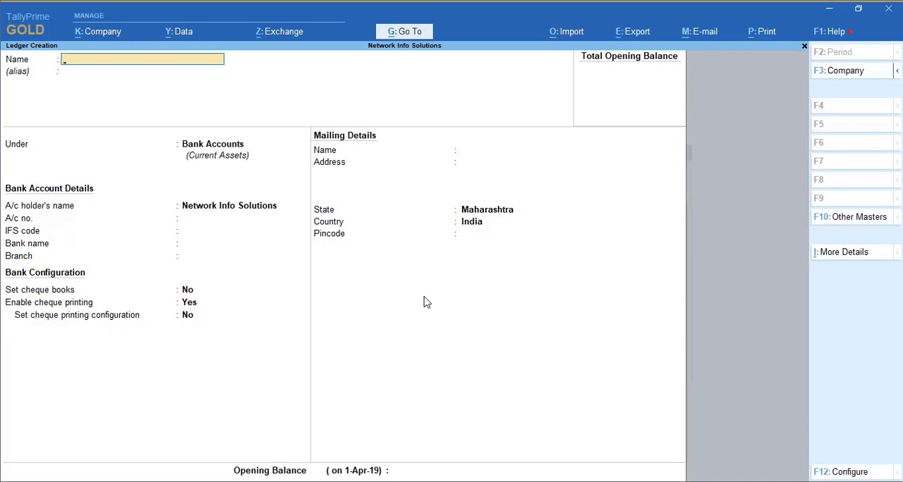
# Step: Start a second ledger named Idfc Bank, keeping Bank Accounts as its group and the default account holder
pyautogui.write('Id')
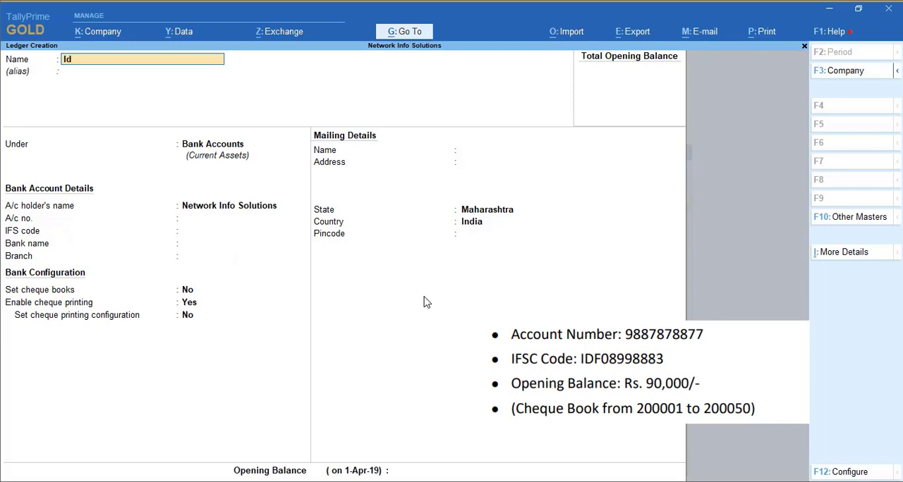
pyautogui.write('fc Bank')
pyautogui.press('Return')
pyautogui.press('Return')
pyautogui.press('Return')
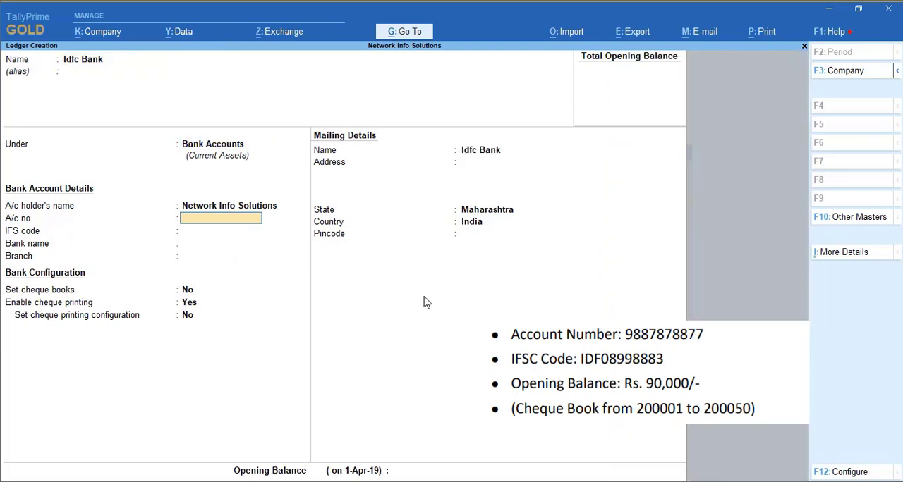
pyautogui.press('Return')
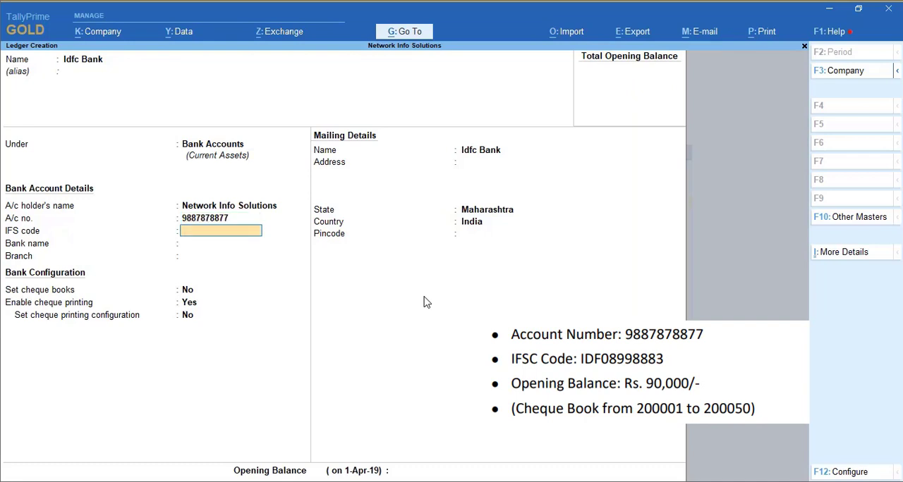
pyautogui.write('IDFC8998883')
pyautogui.press('Return')
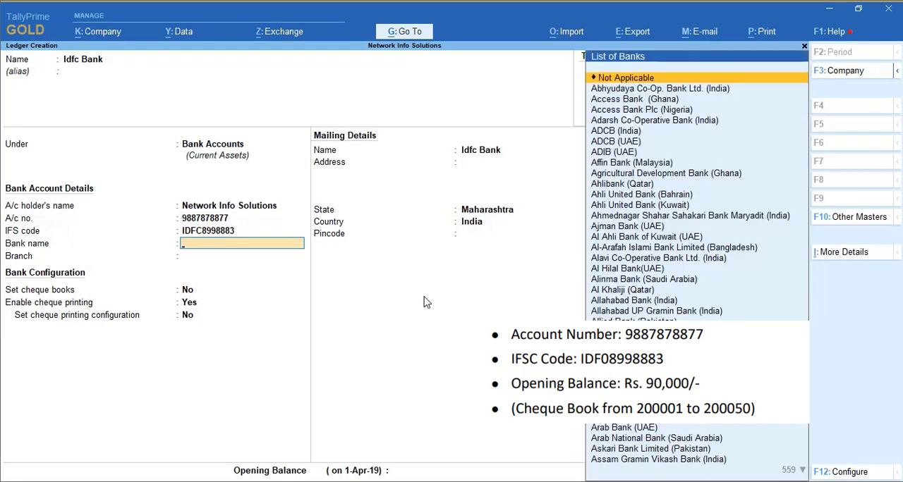
pyautogui.write('Idf')
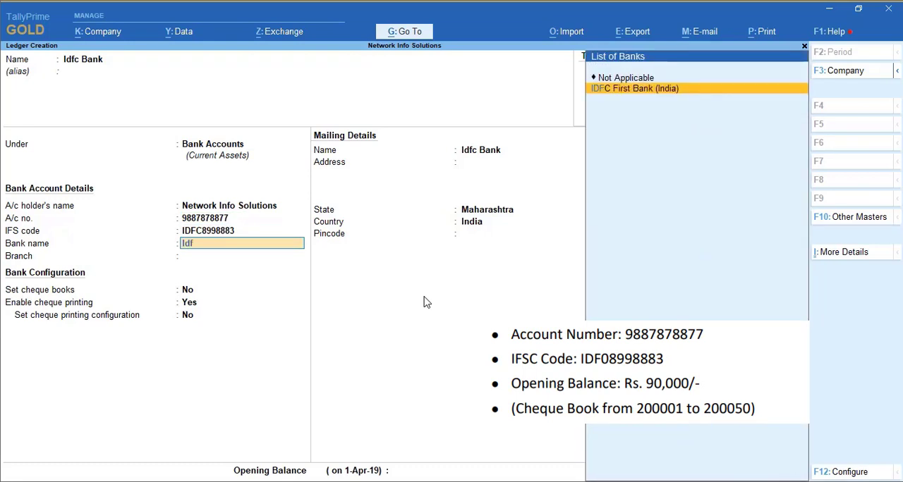
pyautogui.press('Return')
# Step: Enable cheque books for Idfc Bank and define the cheque book Book No2 ranging from 200001 to 200050
pyautogui.press('Return')
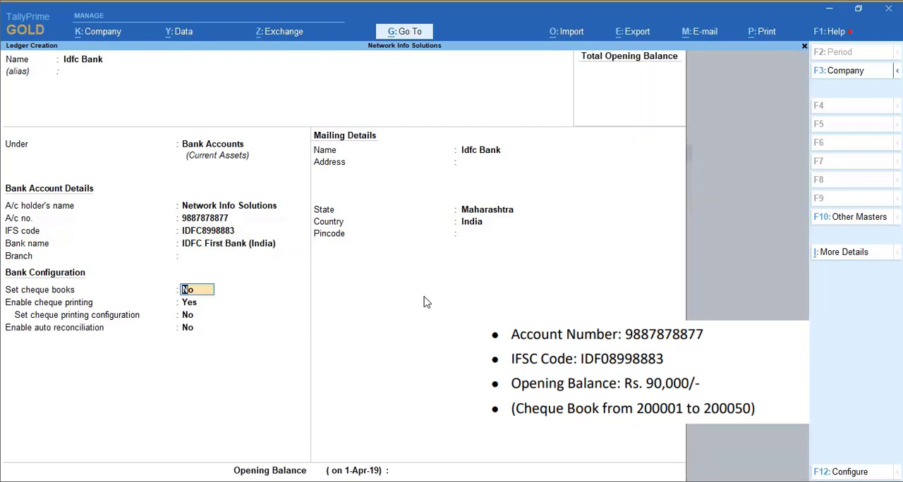
pyautogui.write('y')
pyautogui.press('Return')
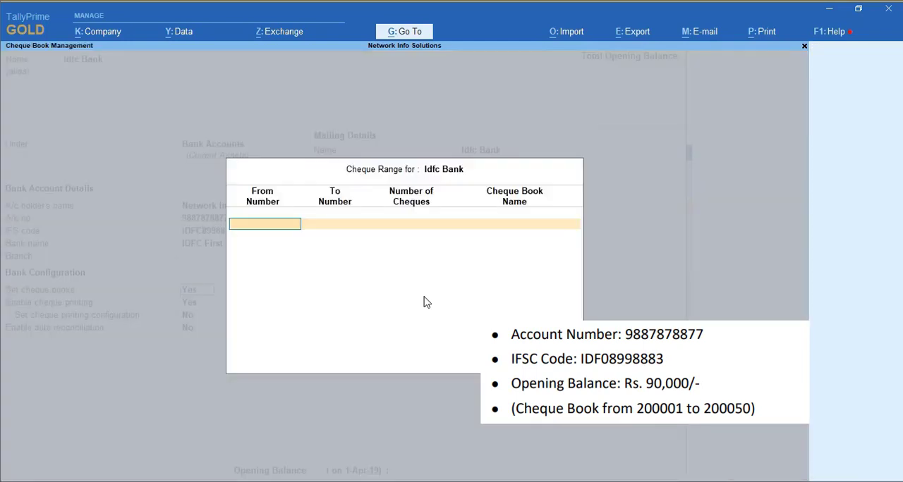
pyautogui.write('200001')
pyautogui.press('Return')
pyautogui.write('200050')
pyautogui.press('Return')
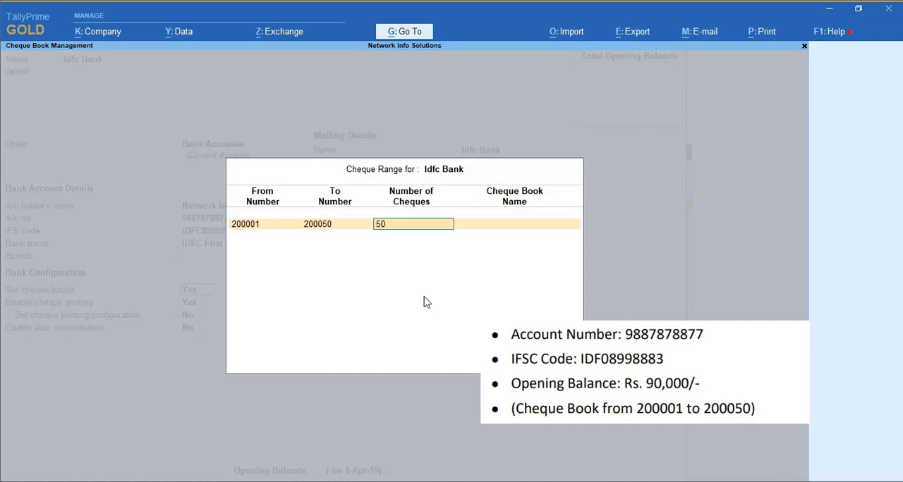
pyautogui.press('Return')
pyautogui.write('Book')
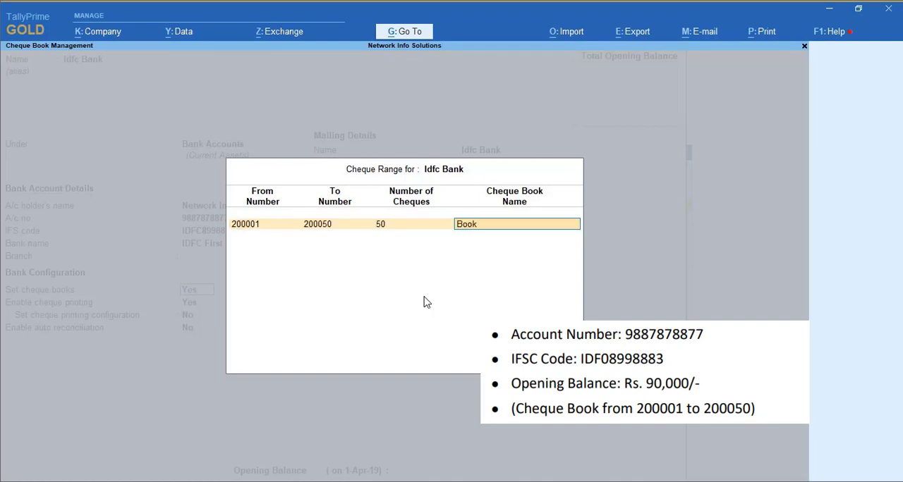
pyautogui.write(' No2')
pyautogui.press('Return')
# Step: Set cheque printing to No for Idfc Bank and save the ledger without an opening balance, leaving master creation
pyautogui.press('Return')
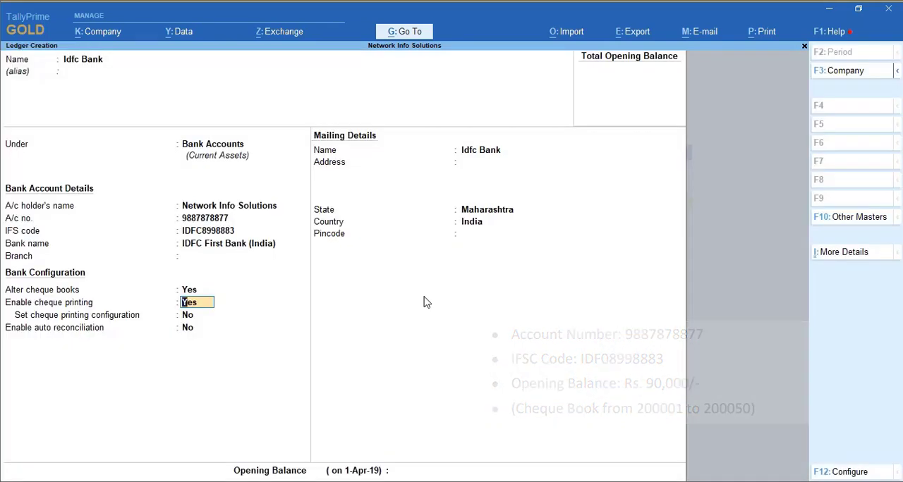
pyautogui.write('n')
pyautogui.press('Return')
pyautogui.press('Return')
pyautogui.press('Return')
pyautogui.press('Return')
pyautogui.press('Return')
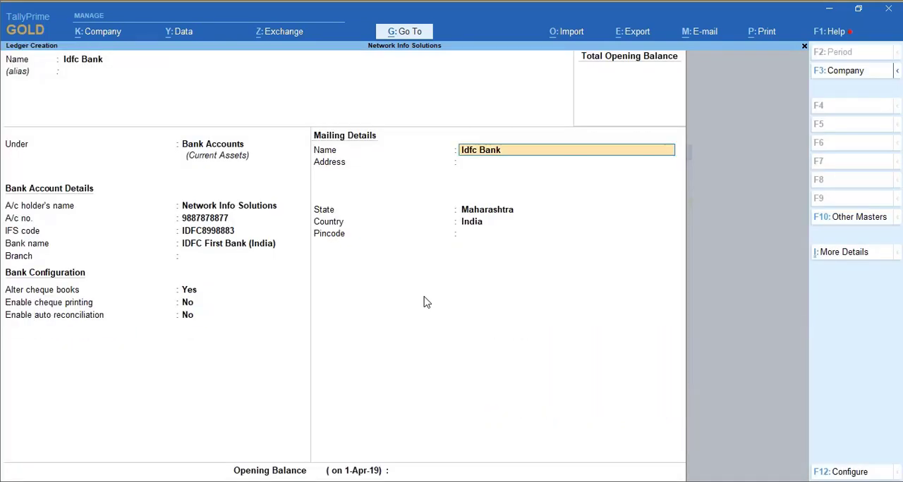
pyautogui.press('Return')
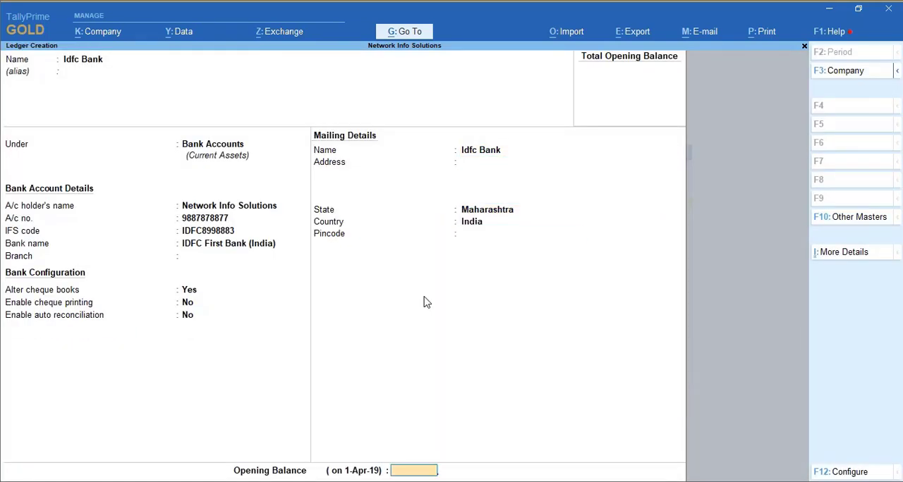
pyautogui.press('Return')
pyautogui.press('Escape')
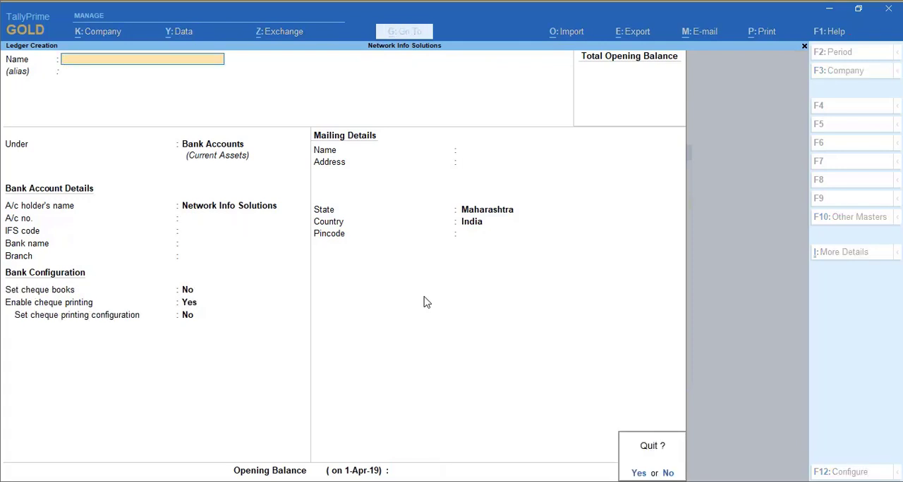
pyautogui.press('y')
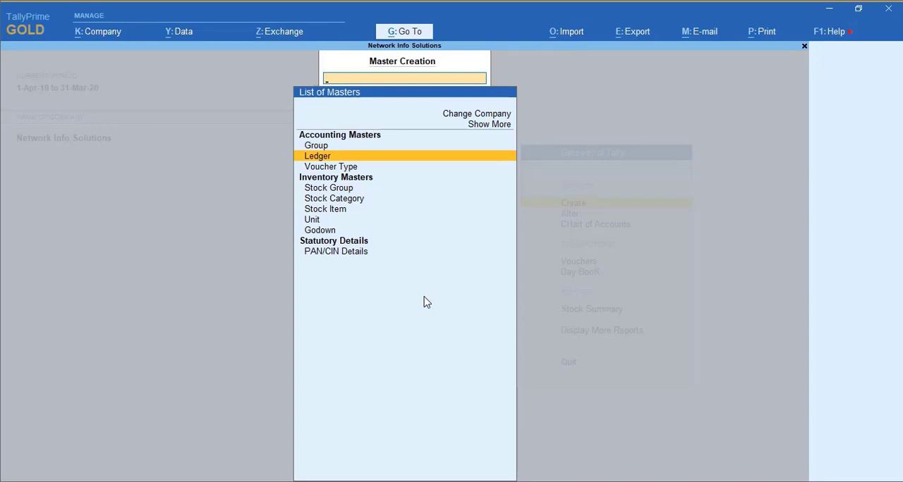
pyautogui.press('Escape')
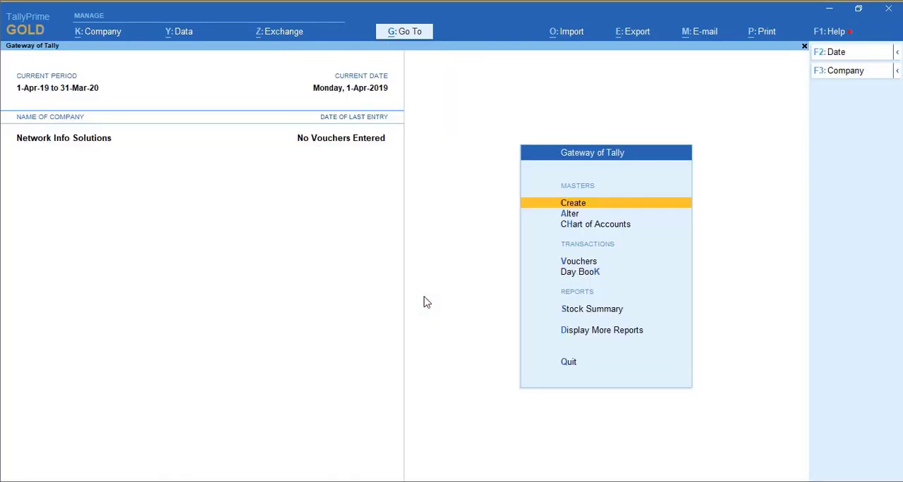
# Step: Create a ledger named Vrl System under the Sundry Creditors group and save it
pyautogui.press('Return')
pyautogui.press('Down')
pyautogui.press('Return')
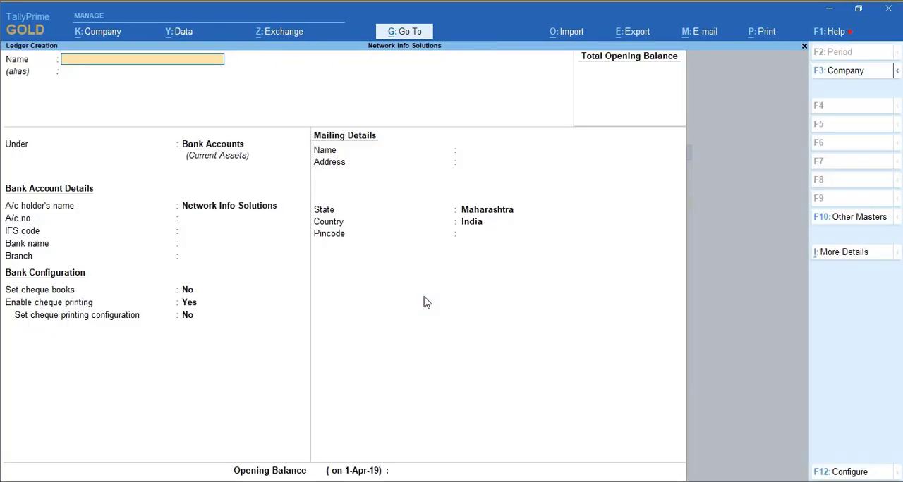
pyautogui.write('Vrl System')
pyautogui.press('Return')
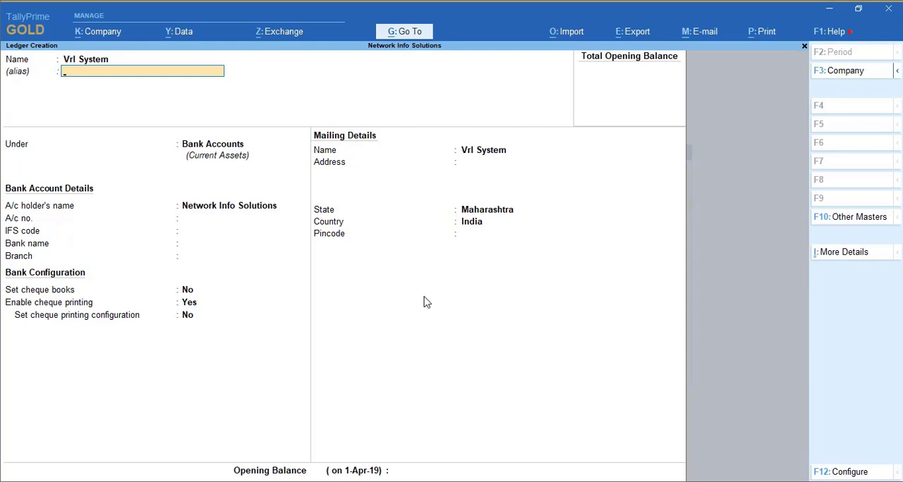
pyautogui.press('Return')
pyautogui.write('Sun')
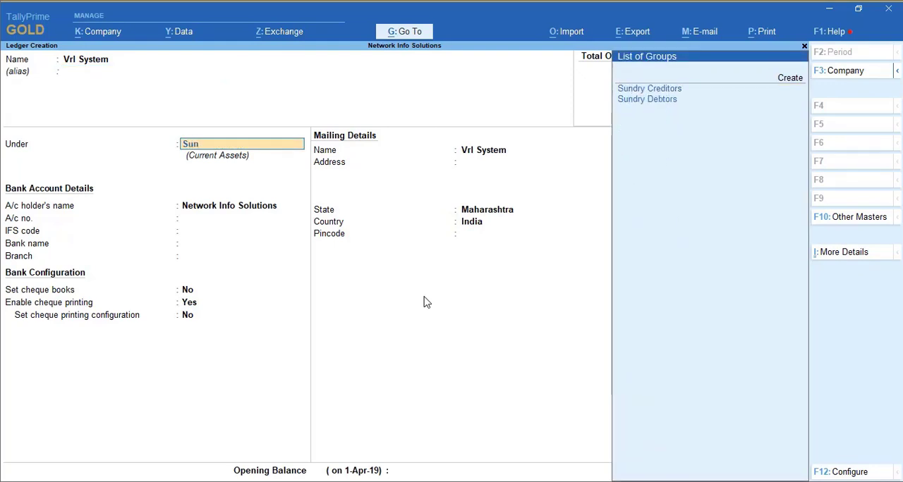
pyautogui.press('Return')
pyautogui.hotkey('ctrl', 'a')
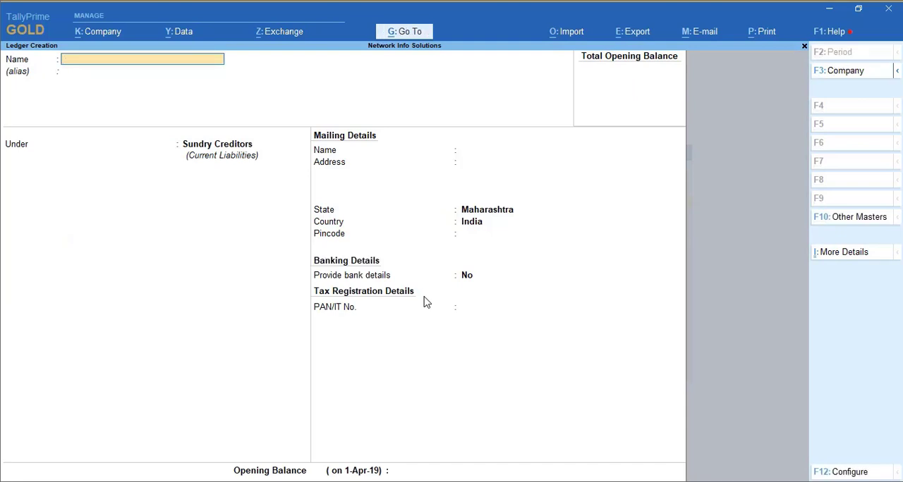
# Step: Create a ledger named Cyber Services under Sundry Creditors and return to the Gateway of Tally
pyautogui.write('Cyber Services')
pyautogui.press('Return')
pyautogui.press('Return')
pyautogui.press('Return')
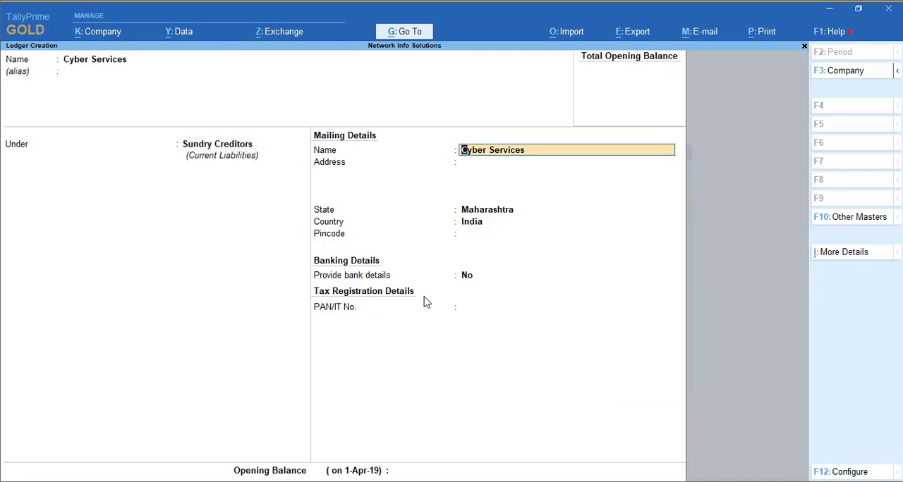
pyautogui.hotkey('ctrl', 'a')
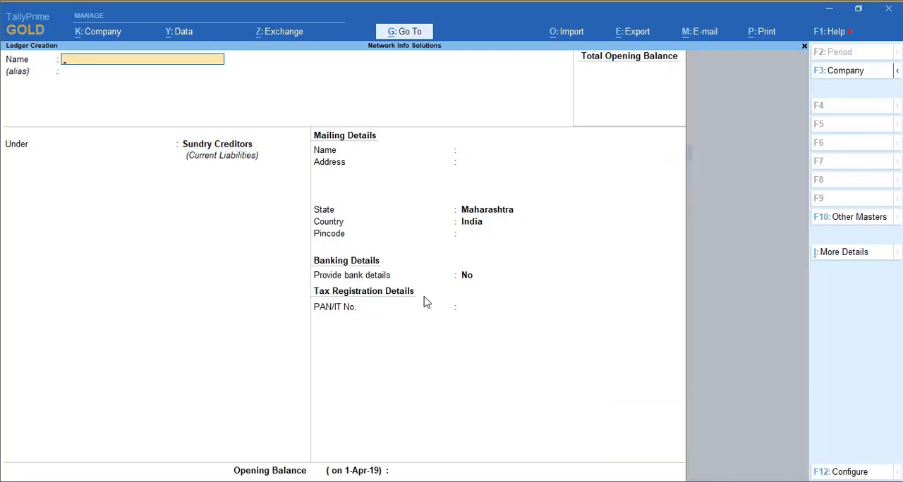
pyautogui.press('Escape')
pyautogui.press('y')
pyautogui.press('Escape')
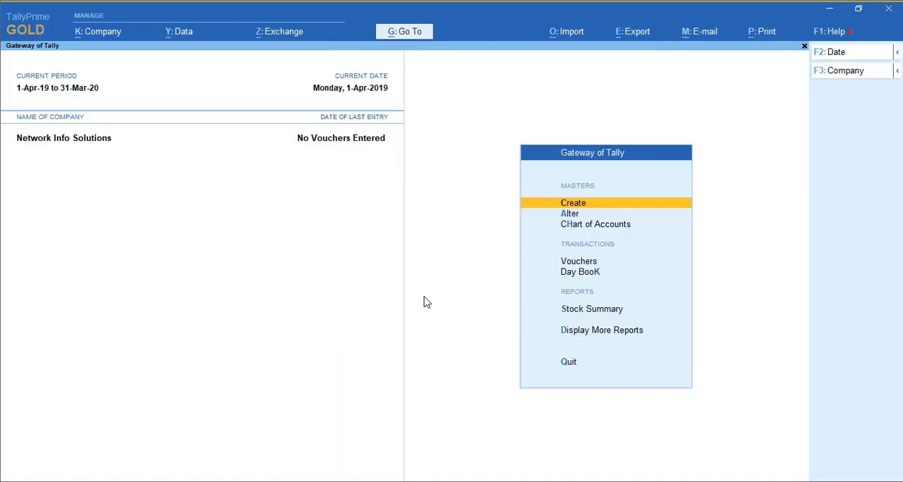
# Step: Start a Receipt voucher dated 2-Jul-19
pyautogui.press('Down')
pyautogui.press('Down')
pyautogui.press('Down')
pyautogui.press('Return')
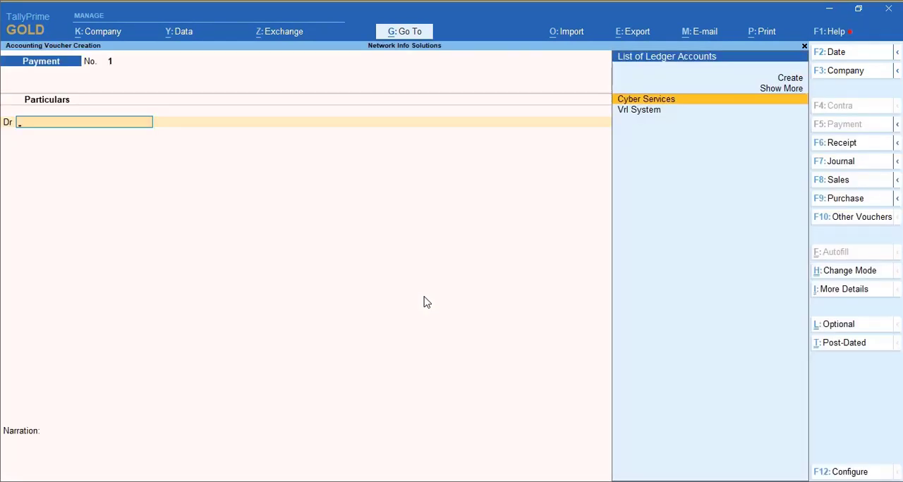
pyautogui.press('F2')
pyautogui.write('2.1')
pyautogui.press('Return')
pyautogui.press('F6')
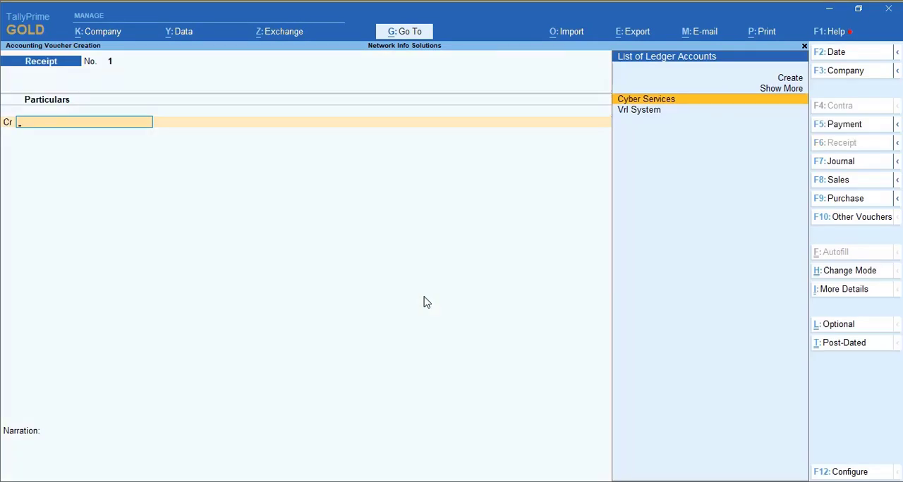
# Step: Credit Vrl System with 54,000 in the receipt voucher
pyautogui.press('Down')
pyautogui.press('Return')
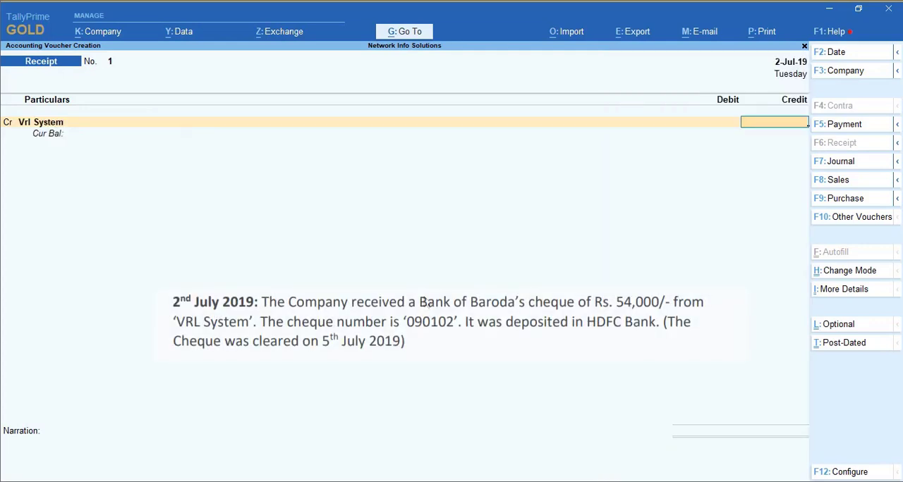
pyautogui.write('54000')
pyautogui.press('Return')
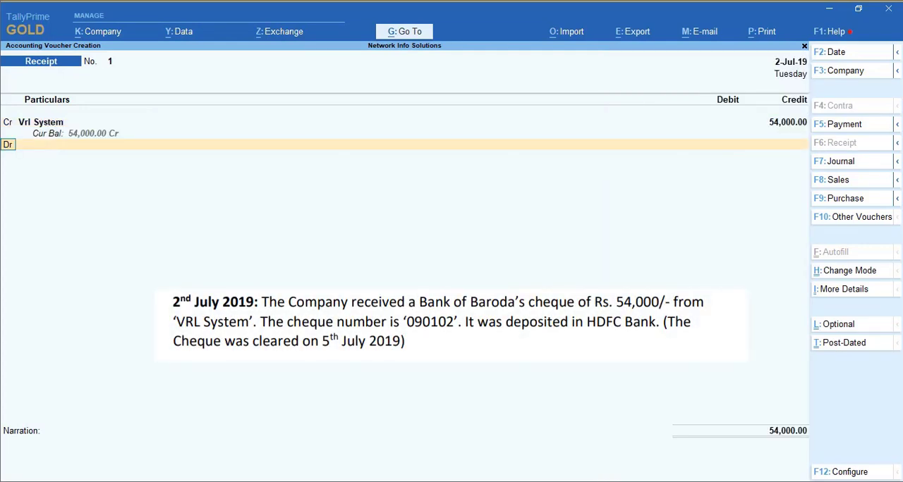
# Step: Debit HDFC Bank with 54,000 in the receipt voucher
pyautogui.press('Return')
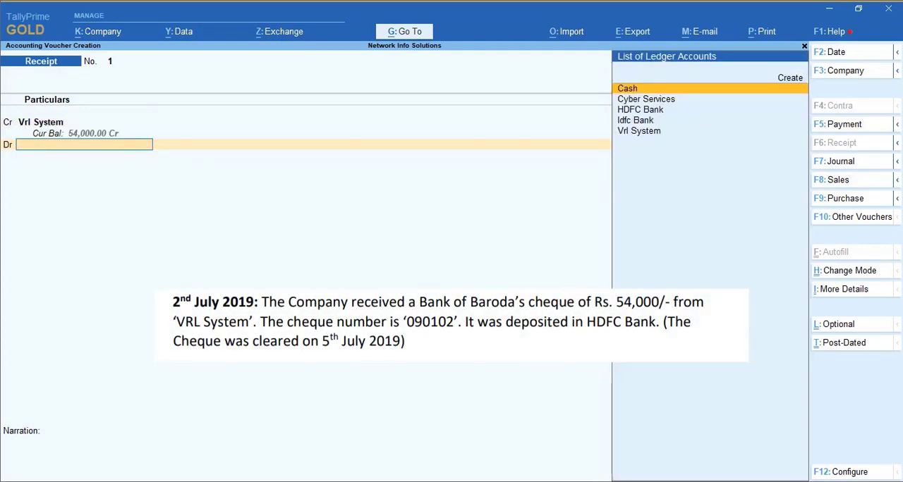
pyautogui.write('s')
pyautogui.press('BackSpace')
pyautogui.write('Hdf')
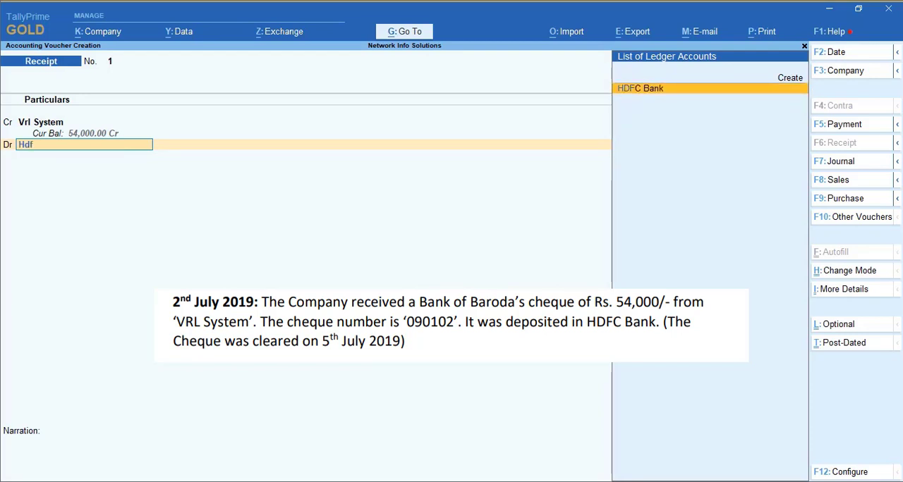
pyautogui.press('Return')
pyautogui.press('Return')
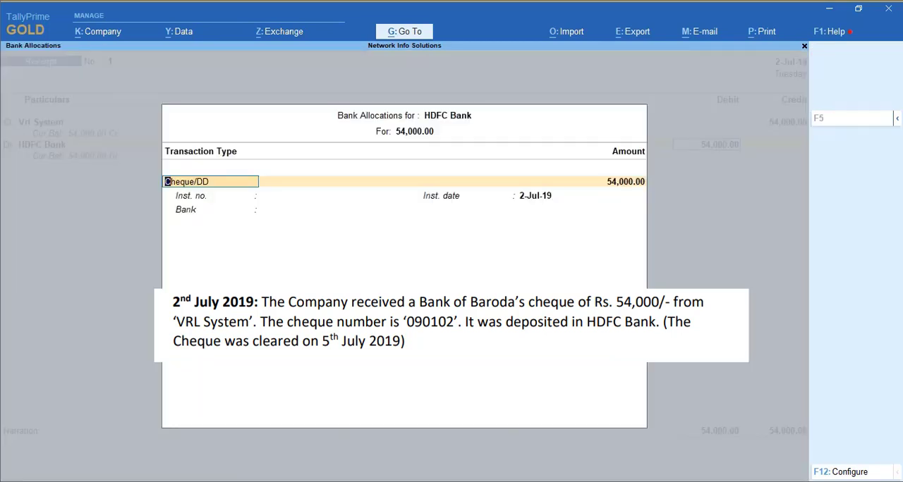
# Step: Allocate the HDFC Bank amount as Cheque/DD number 090102 dated 2-Jul-19, drawn on Bank of Baroda
pyautogui.press('Return')
pyautogui.press('Return')
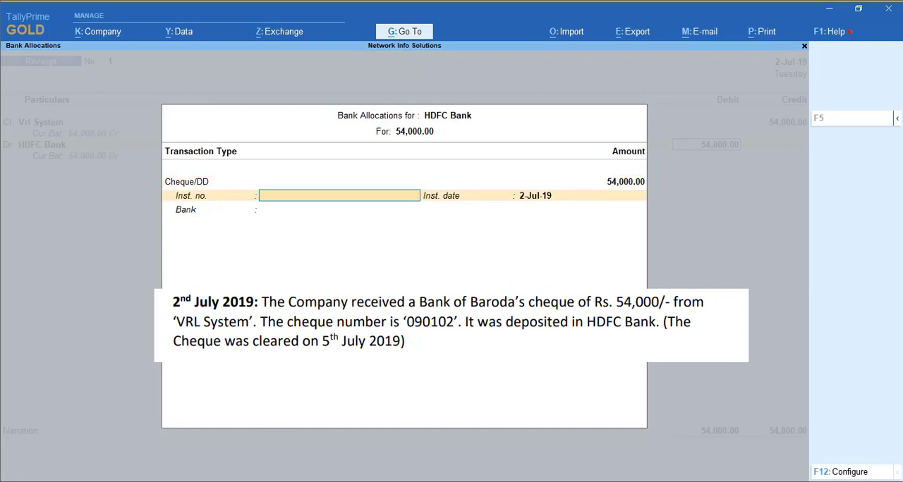
pyautogui.write('090102')
pyautogui.press('Return')
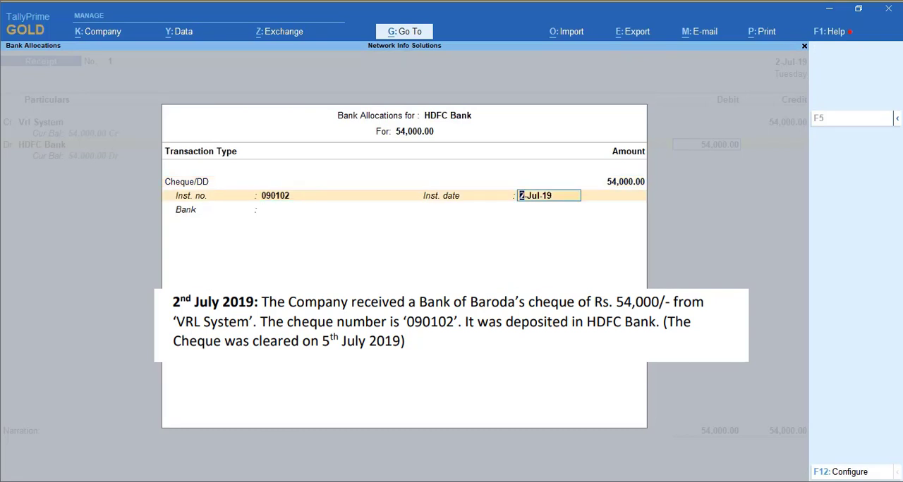
pyautogui.press('Return')
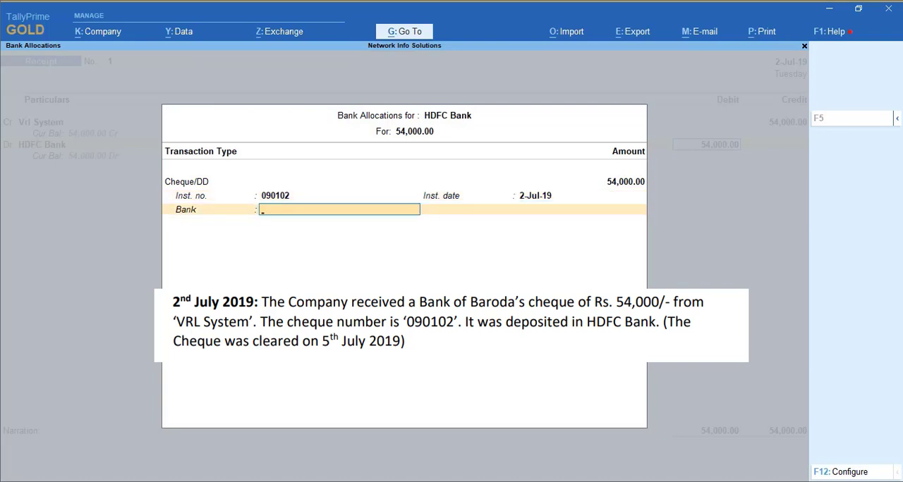
pyautogui.write('Ba')
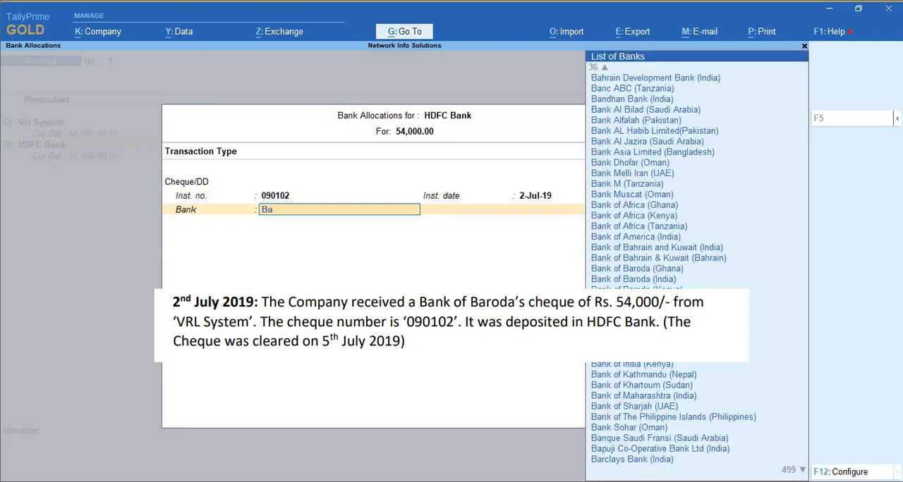
pyautogui.write('nk of b')
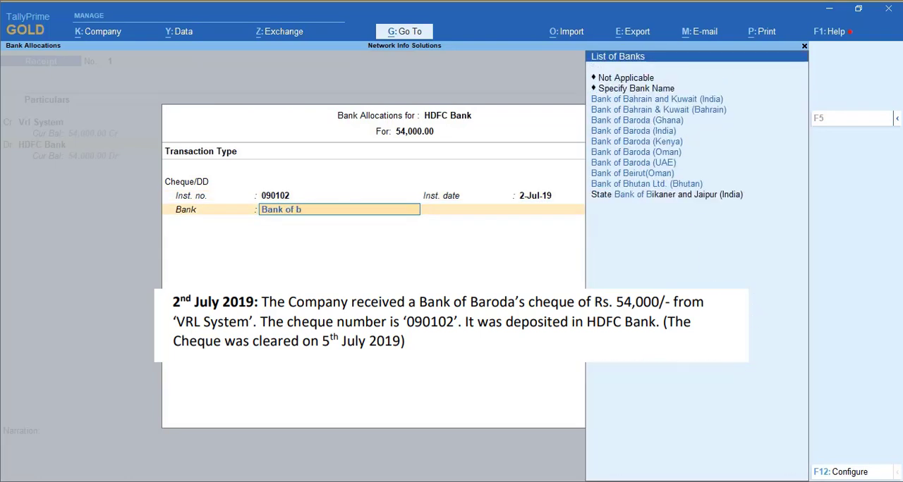
pyautogui.write('a')
pyautogui.press('Down')
pyautogui.press('Down')
pyautogui.press('Down')
pyautogui.press('Return')
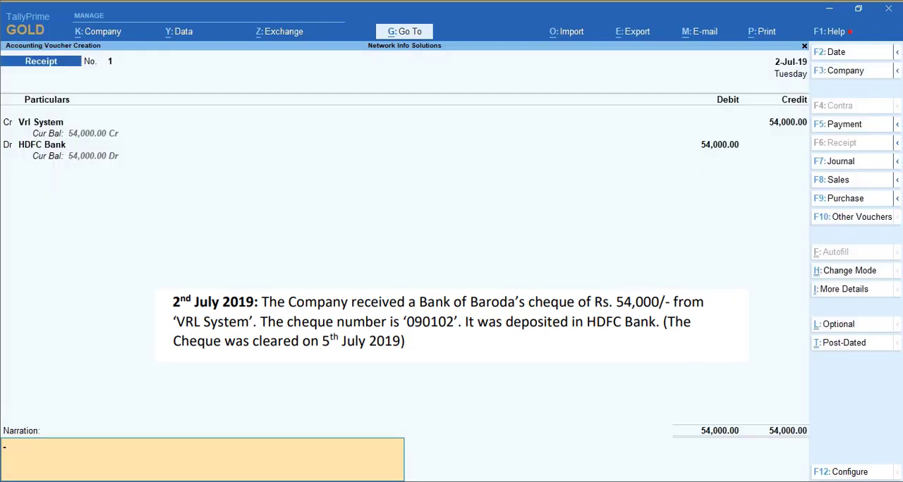
# Step: Add the narration "Being cq. received" and save the receipt voucher
pyautogui.write('Being cq. received')
pyautogui.press('Return')
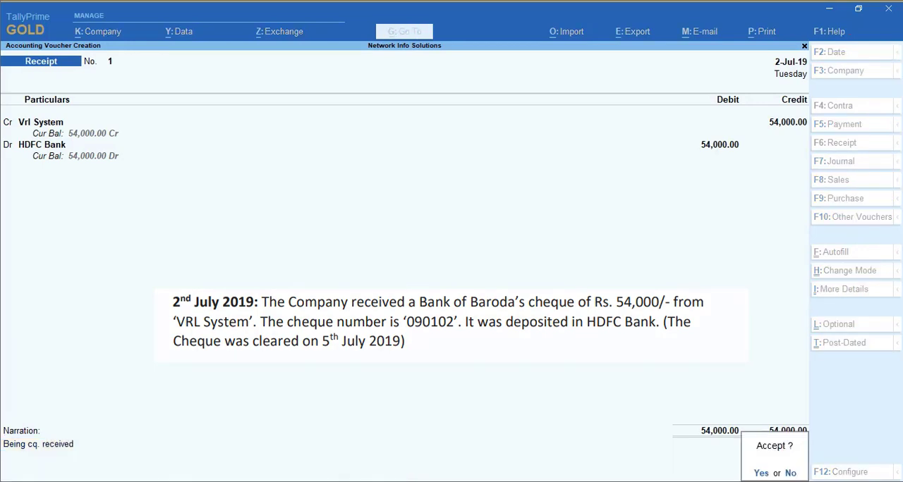
pyautogui.press('Return')
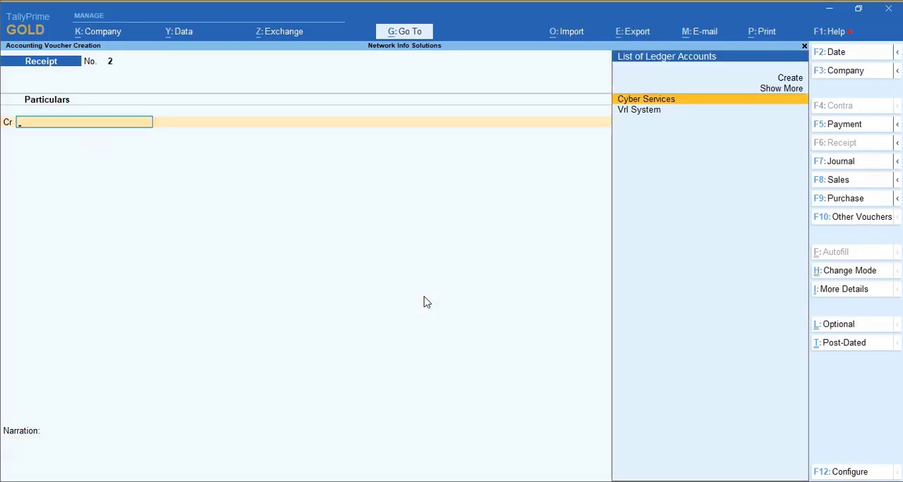
# Step: Date the receipt voucher 3-7-2019 and credit Cyber Services with 45,000
pyautogui.press('F2')
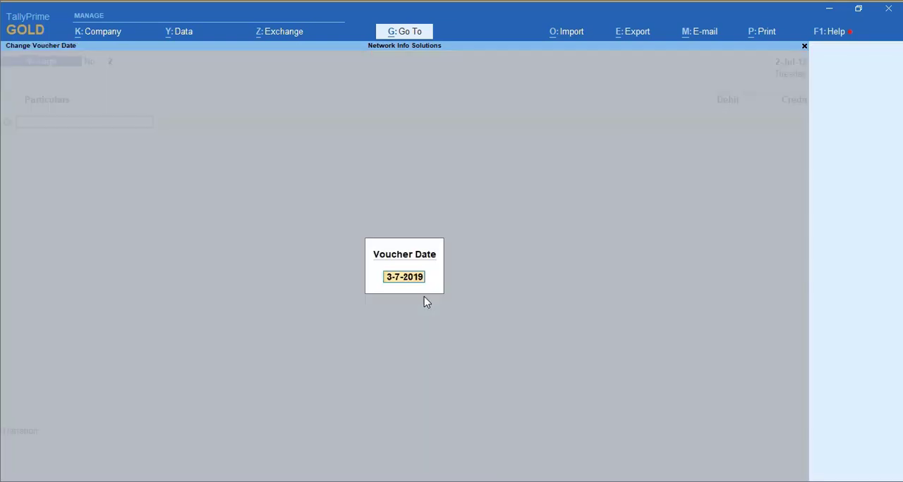
pyautogui.press('Return')
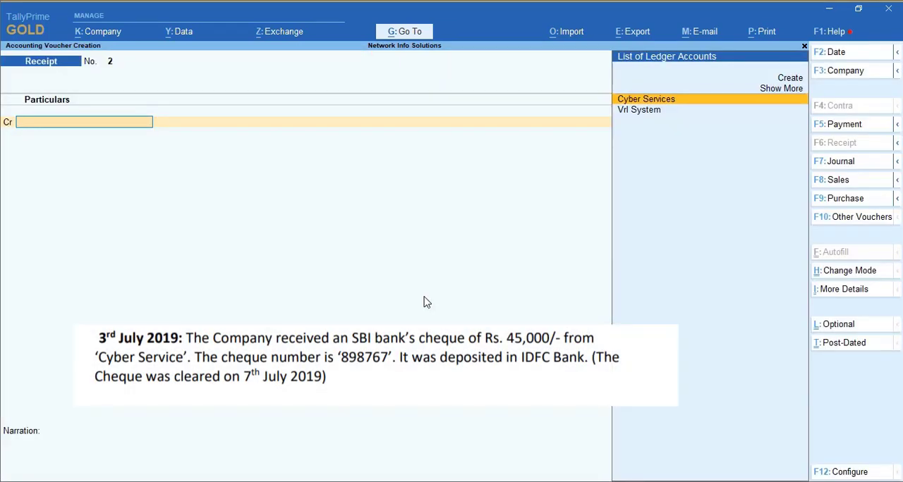
pyautogui.write('cy')
pyautogui.press('Return')
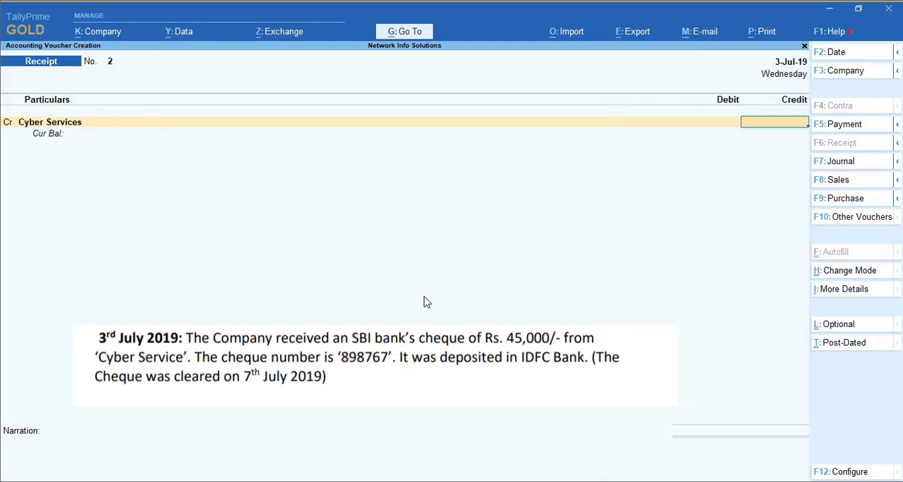
pyautogui.write('45000')
pyautogui.press('Return')
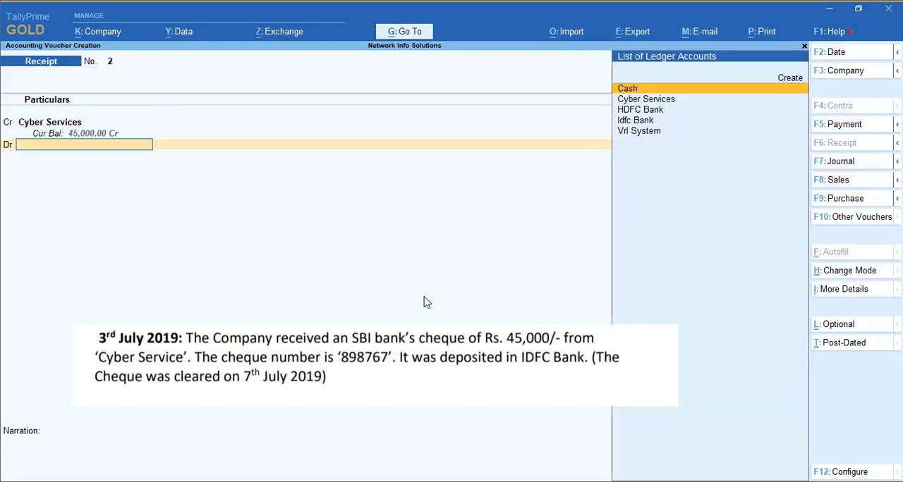
# Step: Debit Idfc Bank with 45,000 in the receipt voucher
pyautogui.write('Id')
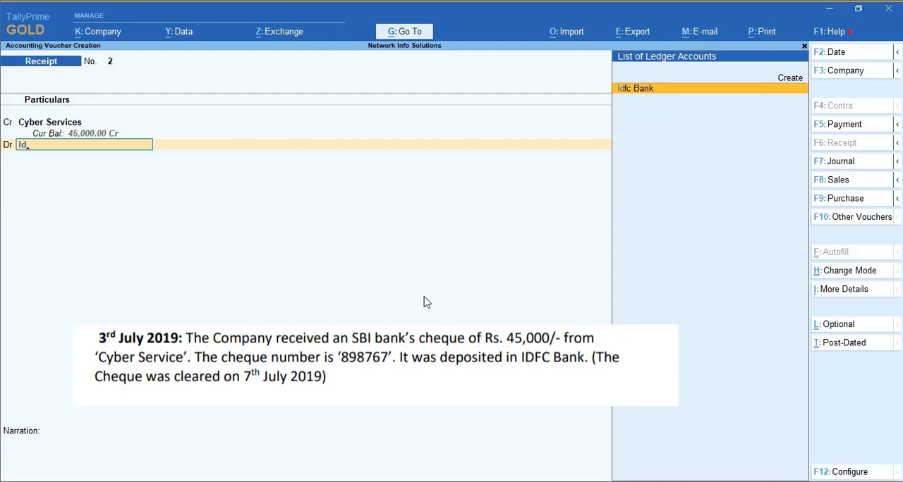
pyautogui.press('Return')
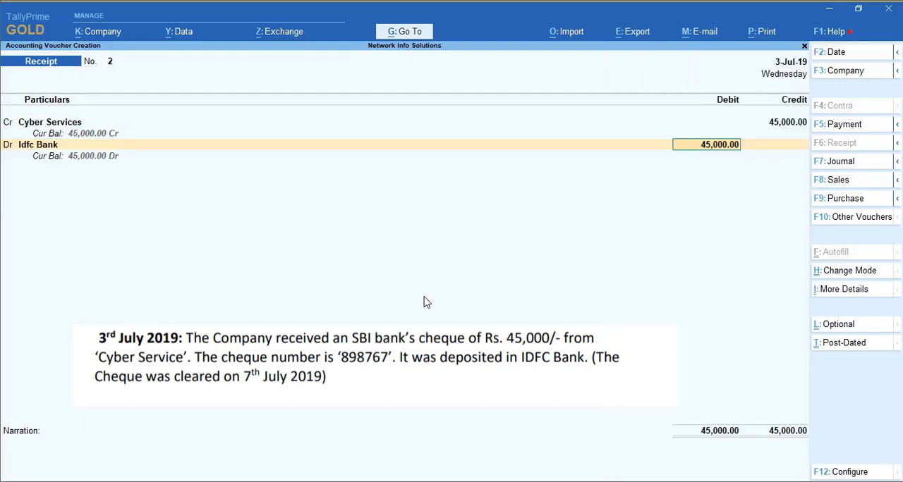
pyautogui.press('Return')
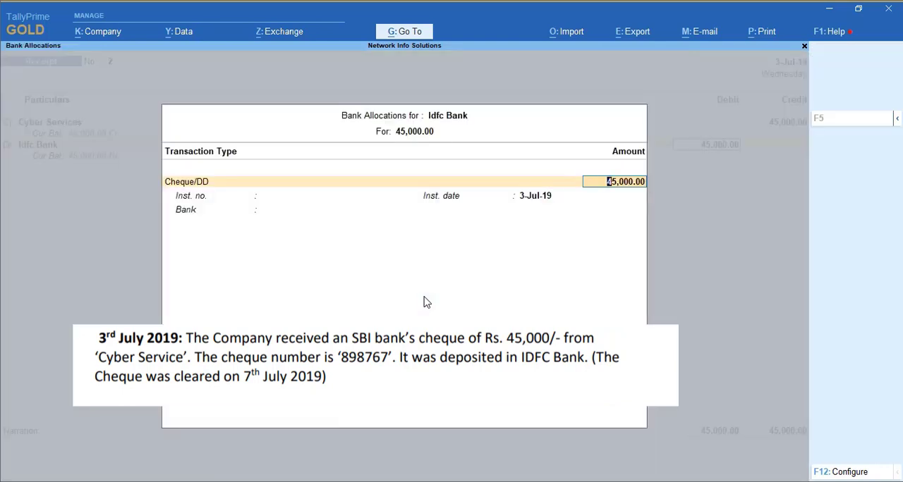
# Step: Allocate the Idfc Bank amount as Cheque/DD number 898767 dated 3-Jul-19 with IDFC First Bank (India), and save the voucher without a narration
pyautogui.press('Return')
pyautogui.write('898767')
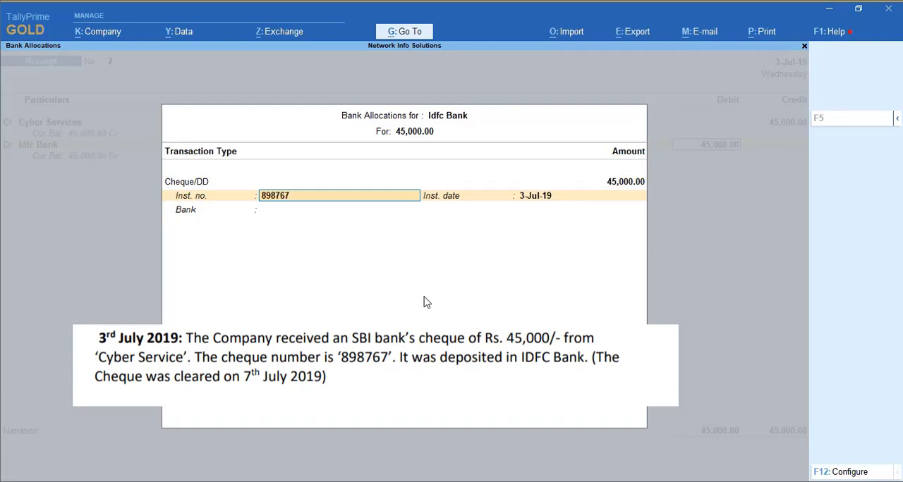
pyautogui.press('Return')
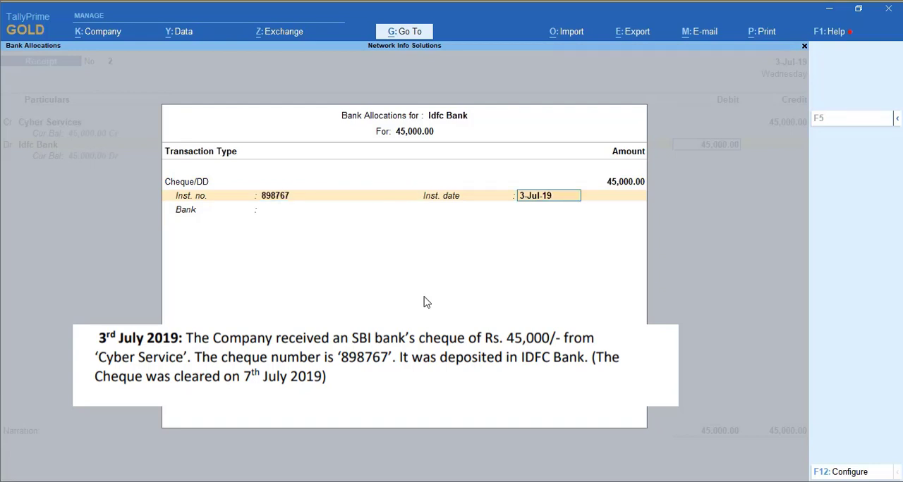
pyautogui.press('Return')
pyautogui.write('idf')
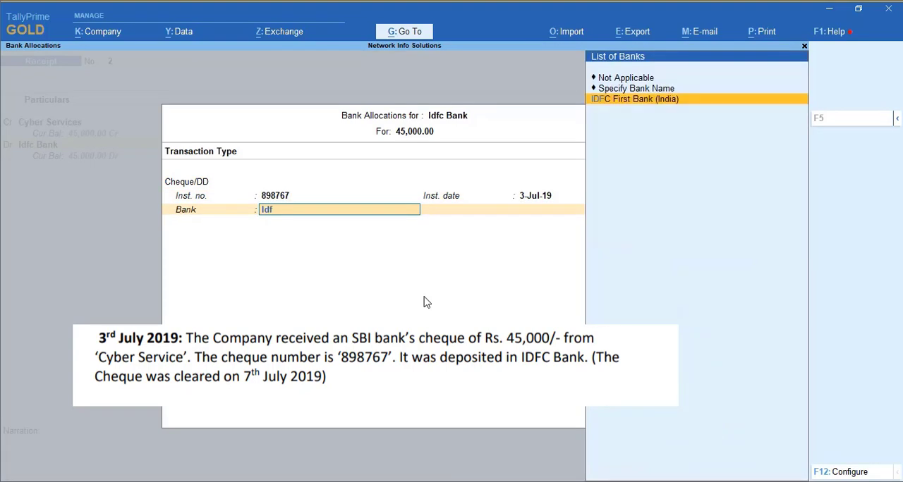
pyautogui.press('Return')
pyautogui.press('Return')
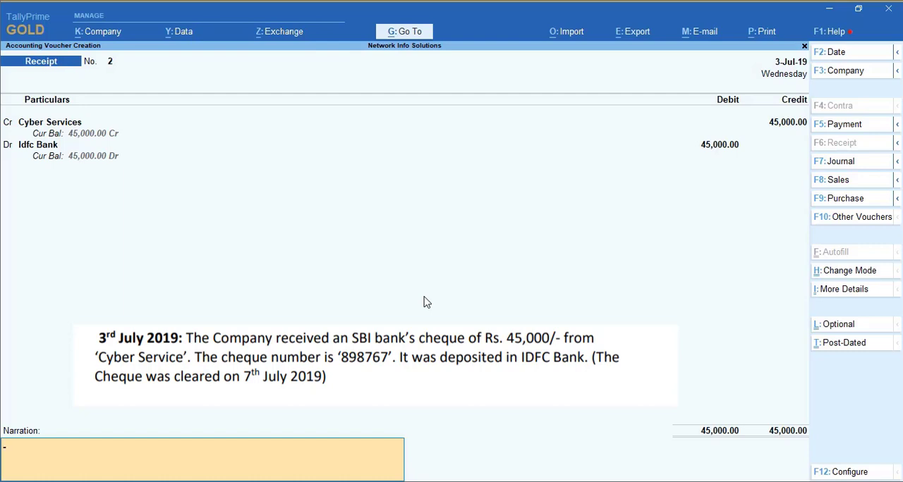
pyautogui.press('Return')
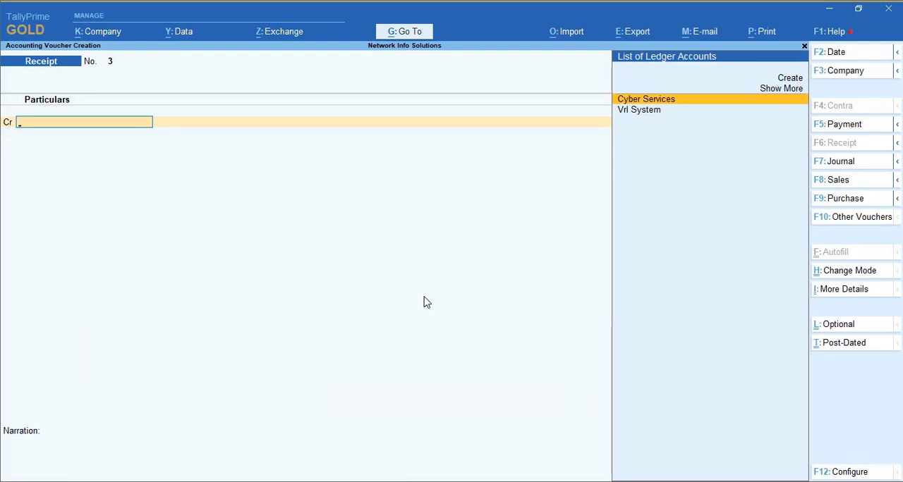
# Step: Date the new receipt voucher 4-Jul-19 and start a ledger named Tricon Cable under Sundry Debtors
pyautogui.press('F2')
pyautogui.press('Return')
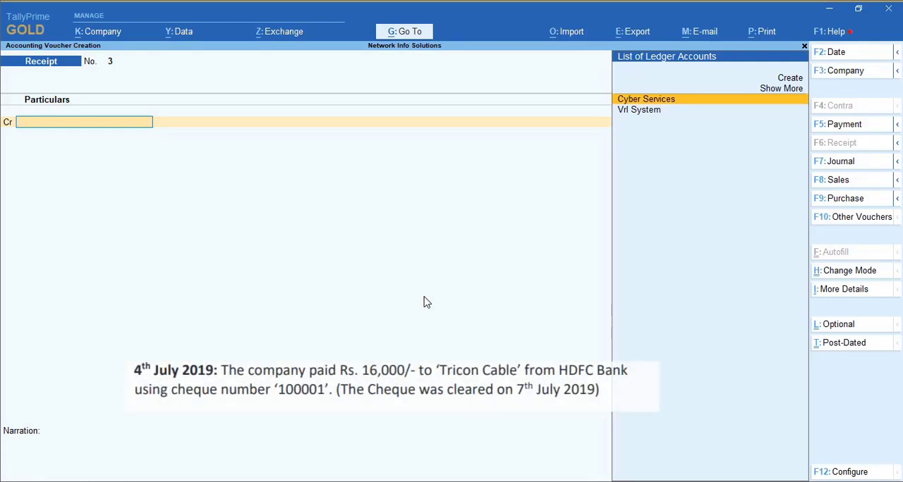
pyautogui.press('Up')
pyautogui.press('Up')
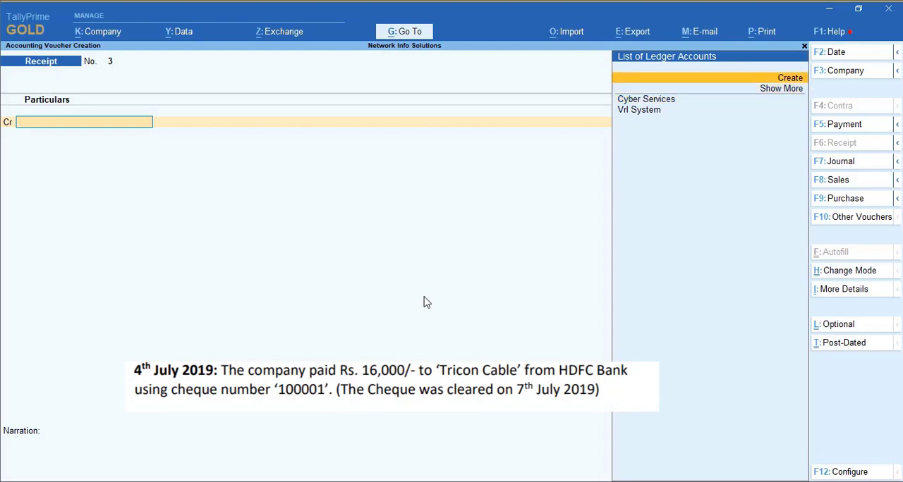
pyautogui.press('Return')
pyautogui.write('Tricon Cba')
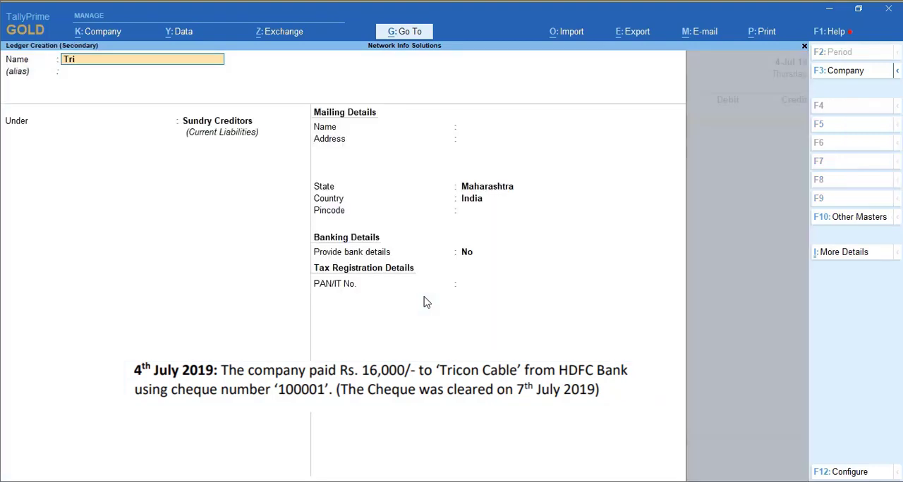
pyautogui.press('BackSpace')
pyautogui.press('BackSpace')
pyautogui.write('able')
pyautogui.press('Return')
pyautogui.press('Down')
pyautogui.press('Return')
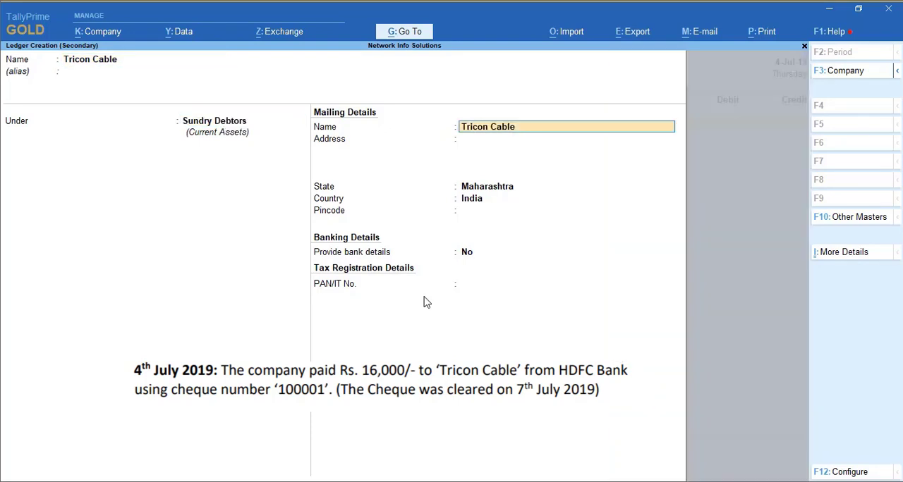
# Step: Save the Tricon Cable ledger with state Maharashtra, country India, no bank details and a blank PAN
pyautogui.press('Return')
pyautogui.press('Return')
pyautogui.press('Return')
pyautogui.press('Return')
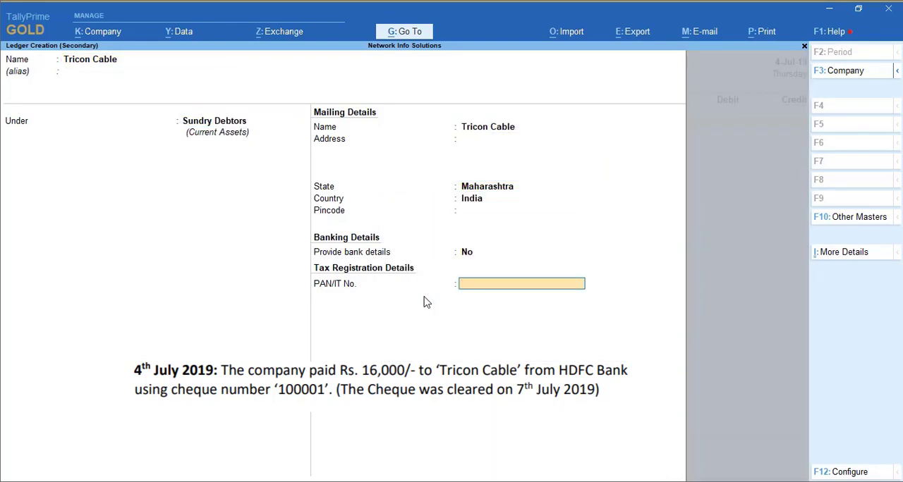
pyautogui.press('Return')
pyautogui.press('Return')
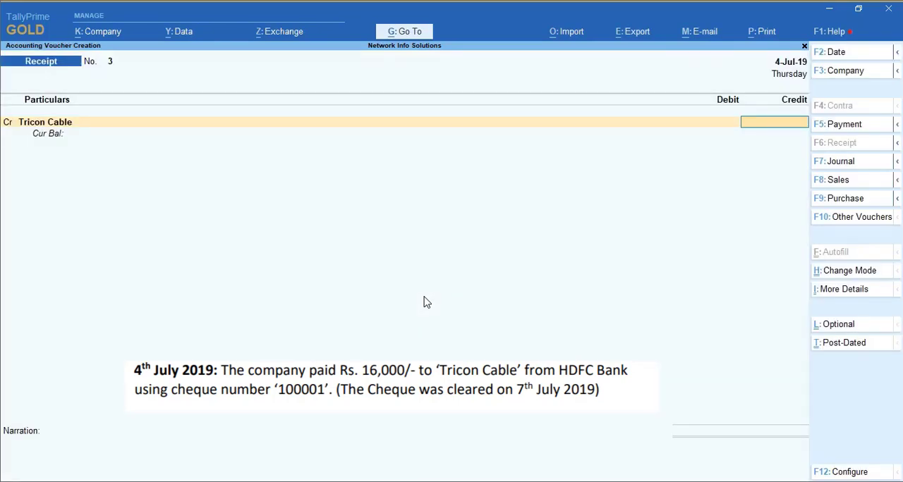
# Step: Credit Tricon Cable and debit HDFC Bank with 16,000 each in the receipt voucher
pyautogui.write('16000')
pyautogui.press('Return')
pyautogui.press('Return')
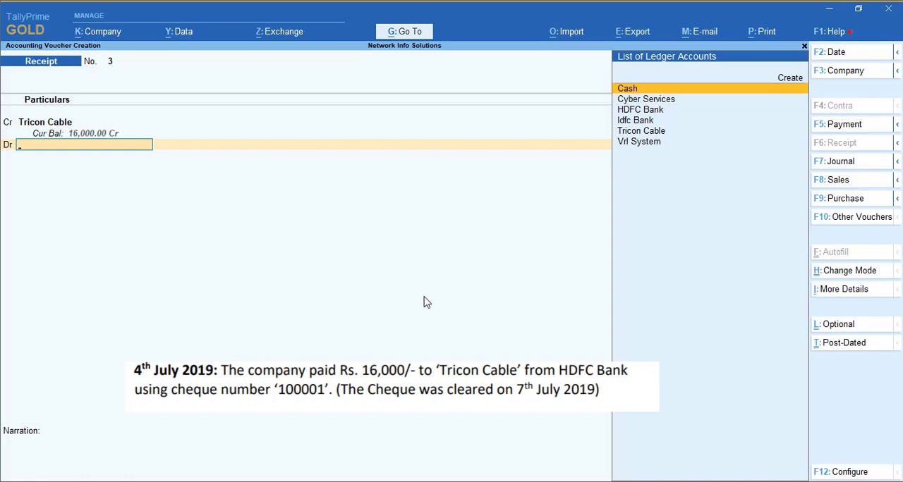
pyautogui.write('hd')
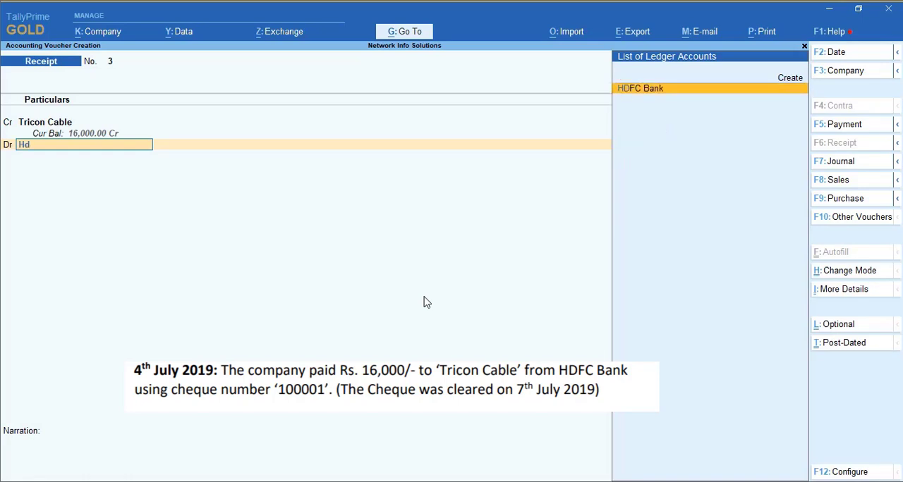
pyautogui.press('Return')
# Step: Allocate the HDFC Bank amount as Cheque/DD number 1000001 dated 4-Jul-19 with HDFC as the bank, and save the voucher without a narration
pyautogui.press('Return')
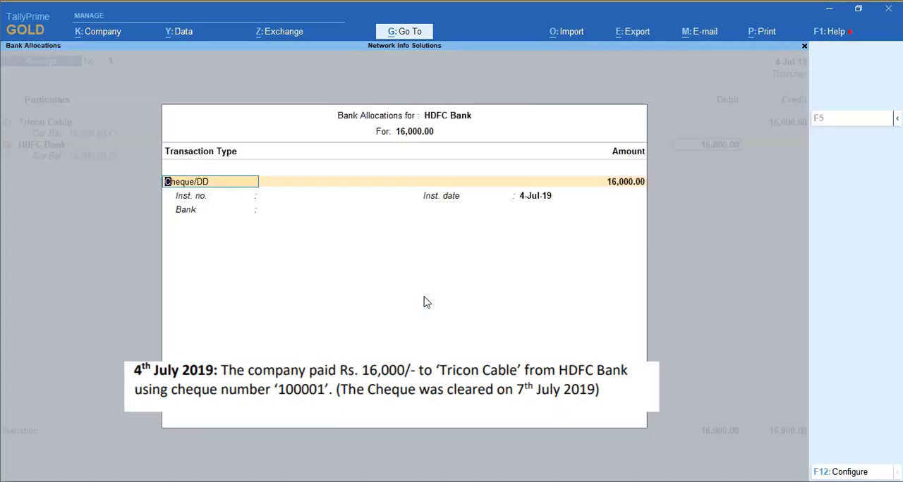
pyautogui.press('Return')
pyautogui.press('Return')
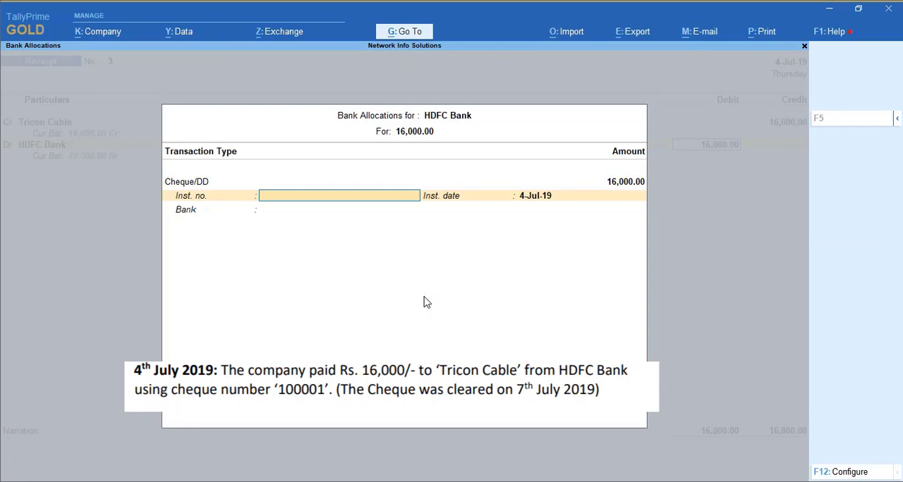
pyautogui.write('1000001')
pyautogui.press('Return')
pyautogui.press('Return')
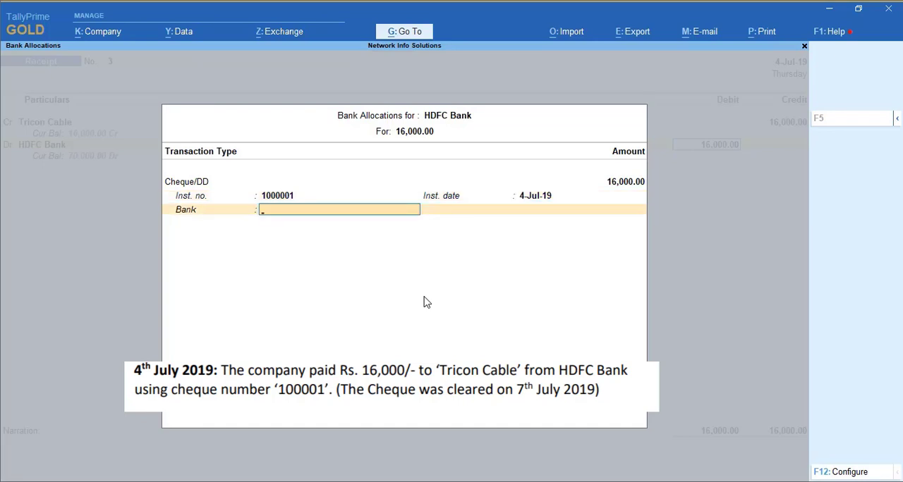
pyautogui.write('Hdf')
pyautogui.press('Return')
pyautogui.press('Return')
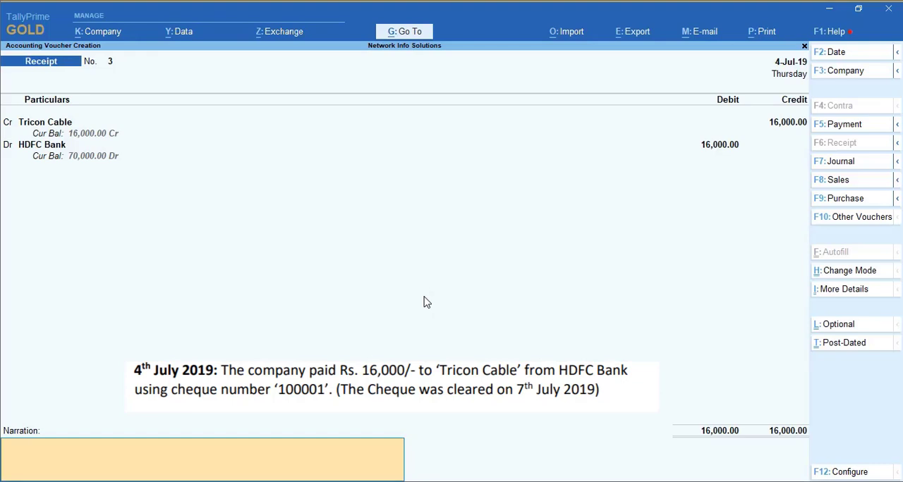
pyautogui.press('Return')
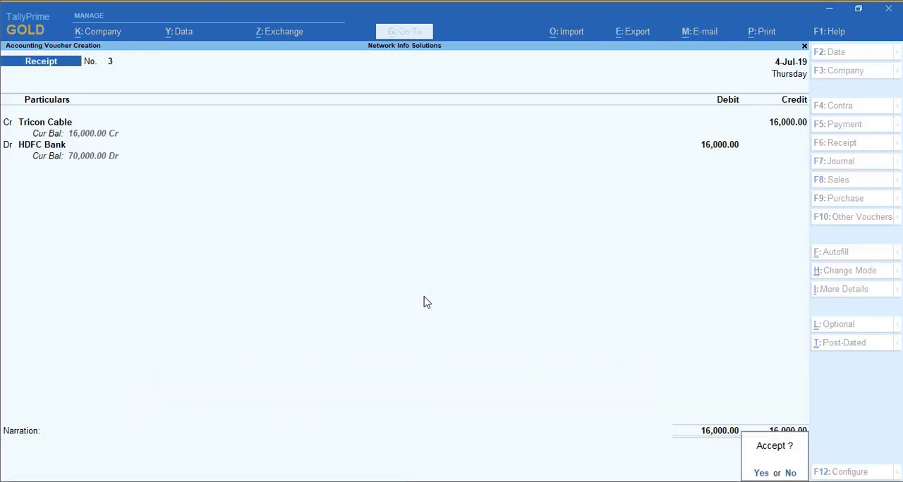
pyautogui.press('Return')
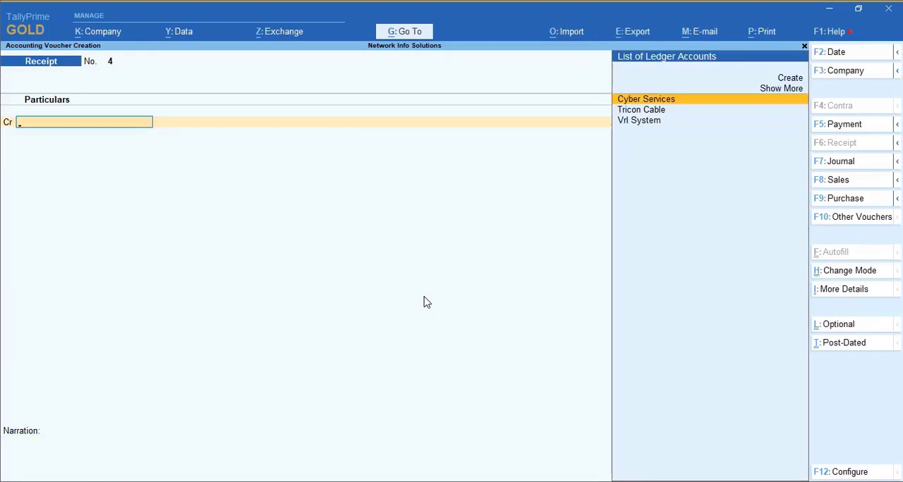
# Step: Set the voucher date to 5-7-2019 and change the voucher type to Contra
pyautogui.press('F2')
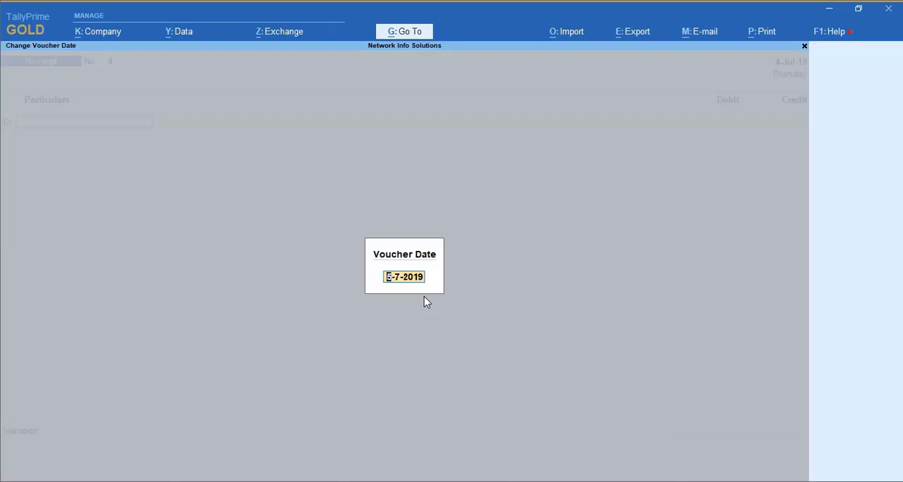
pyautogui.press('Return')
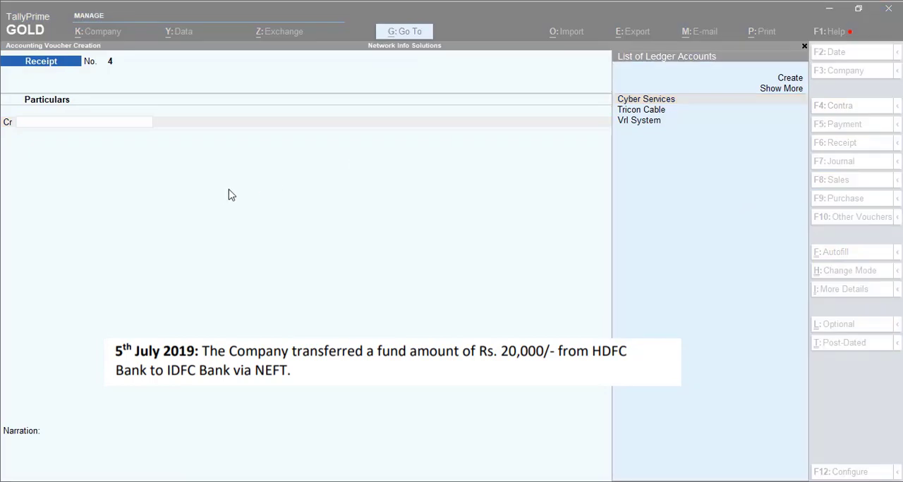
pyautogui.click(400, 194)
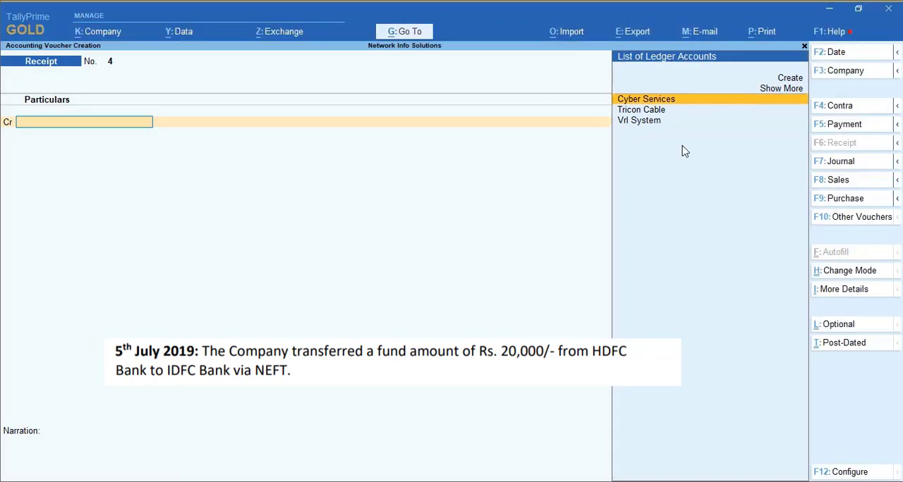
pyautogui.click(839, 111)
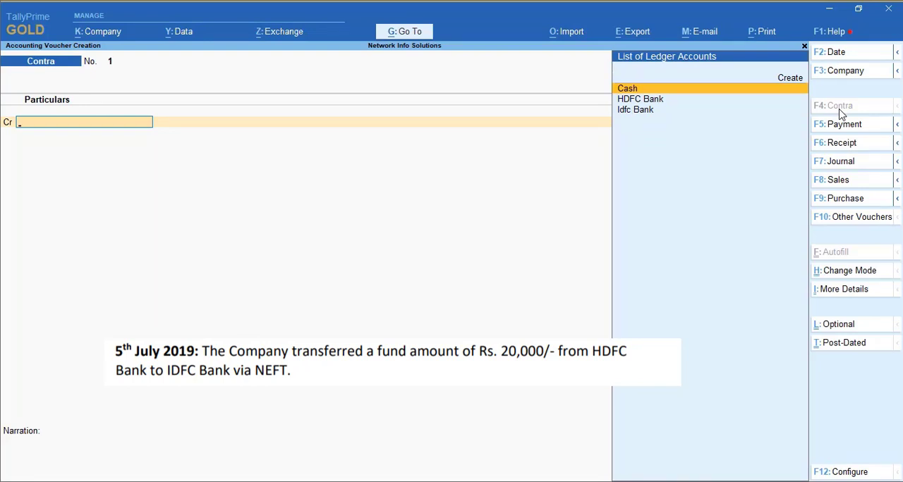
# Step: Credit HDFC Bank with 20,000 in the contra voucher
pyautogui.press('Down')
pyautogui.press('Down')
pyautogui.press('Up')
pyautogui.press('Return')
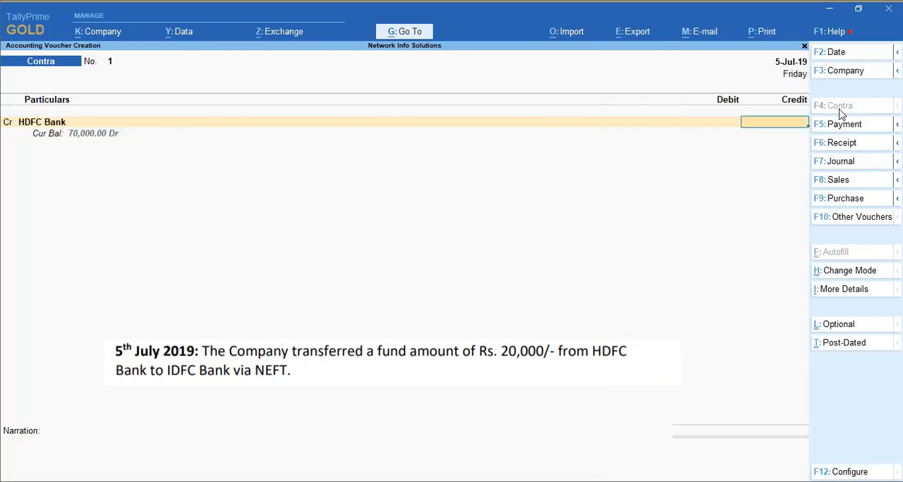
pyautogui.write('20000')
pyautogui.press('Return')
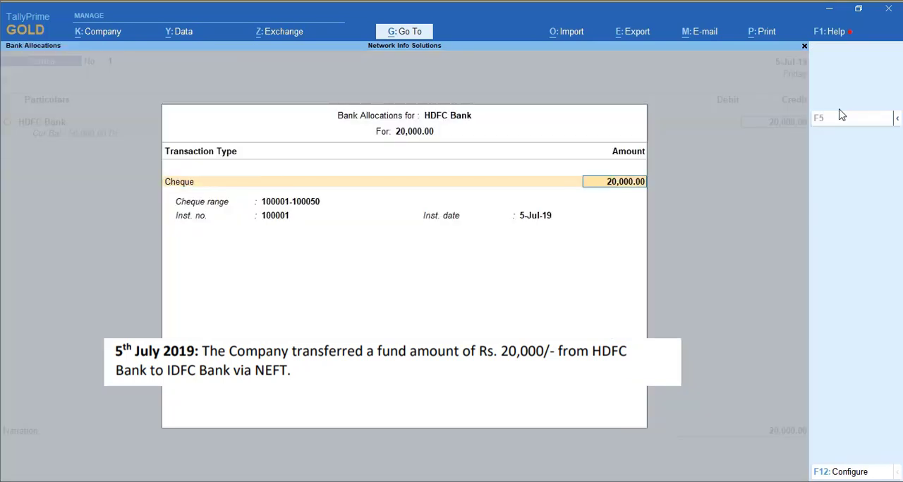
# Step: Change the transaction type of the 20,000 HDFC Bank allocation to e-Fund Transfer
pyautogui.press('Return')
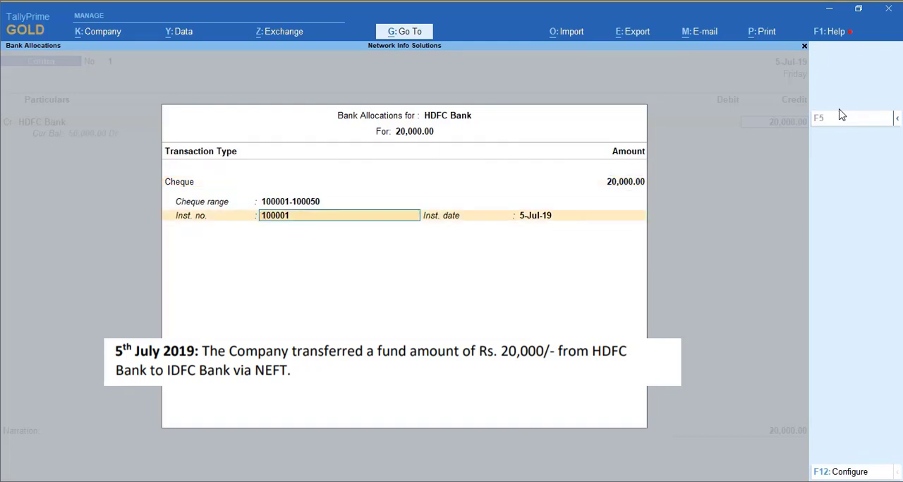
pyautogui.press('BackSpace')
pyautogui.press('BackSpace')
pyautogui.press('BackSpace')
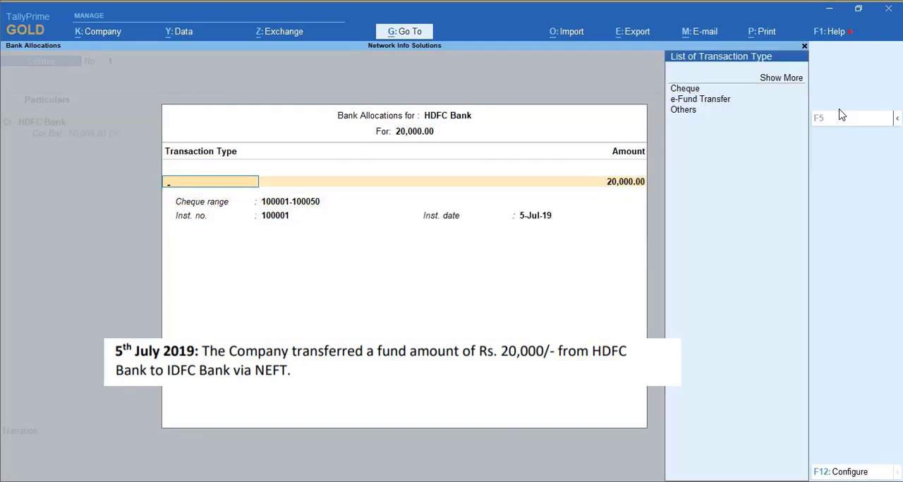
pyautogui.press('Down')
pyautogui.press('Return')
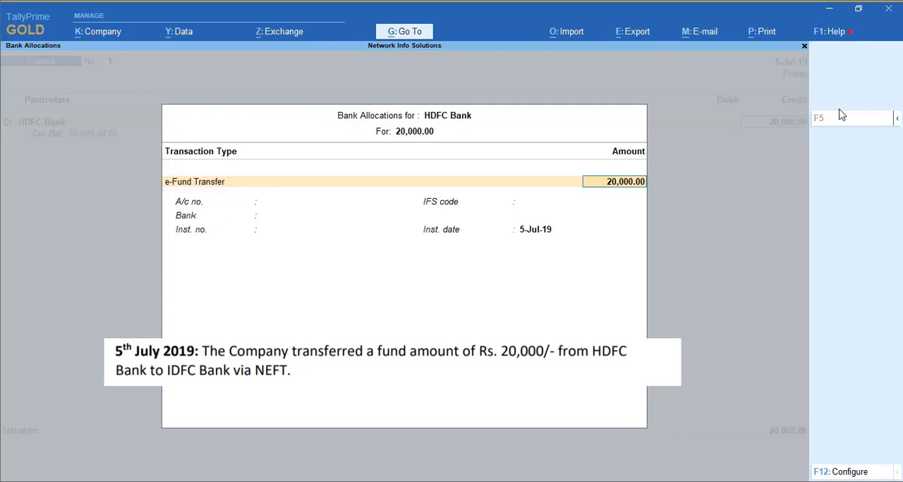
# Step: Complete the HDFC Bank e-Fund Transfer allocation with IDFC First Bank (India) as the bank and 5-Jul-19 as the instrument date
pyautogui.press('Return')
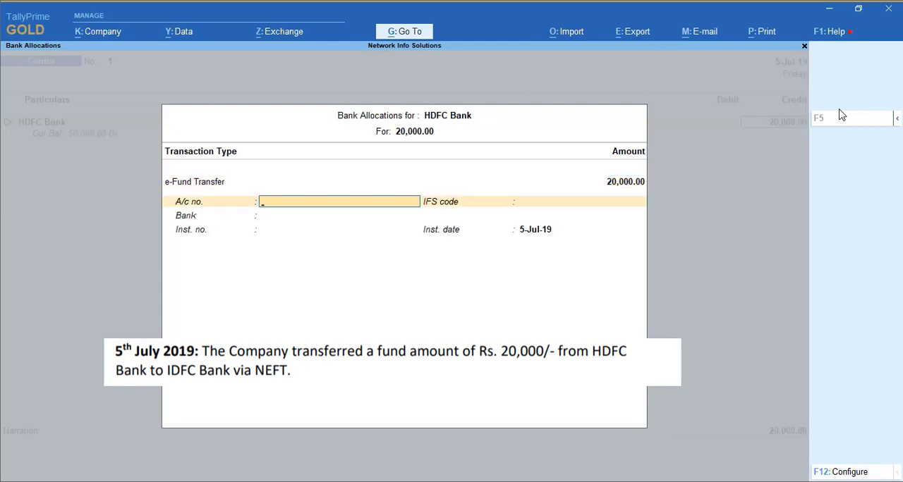
pyautogui.press('Return')
pyautogui.press('Return')
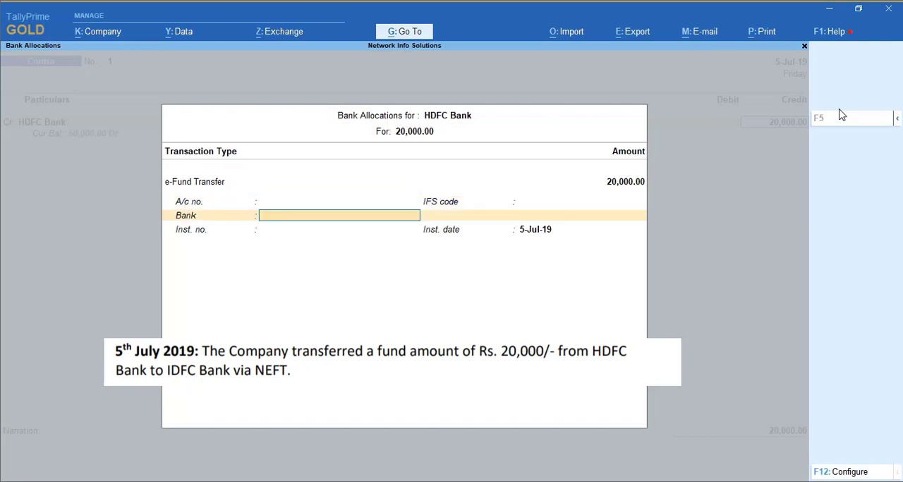
pyautogui.write('Idfc')
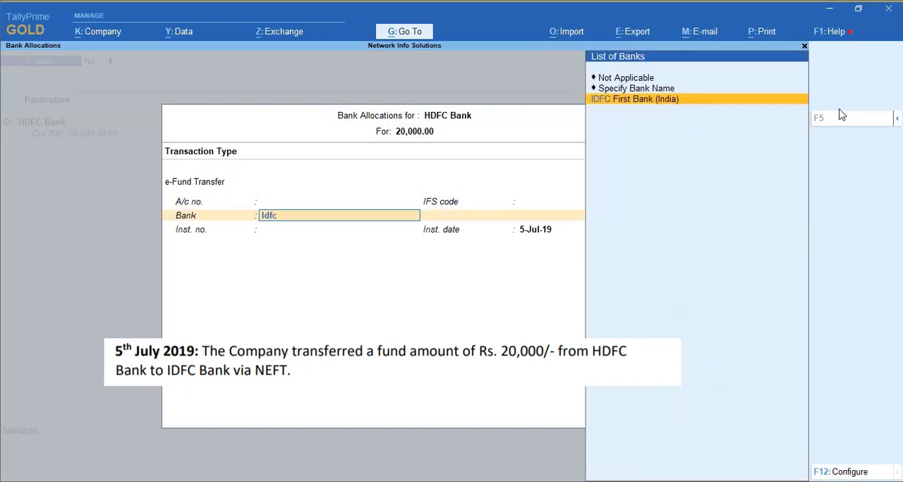
pyautogui.press('Return')
pyautogui.press('Return')
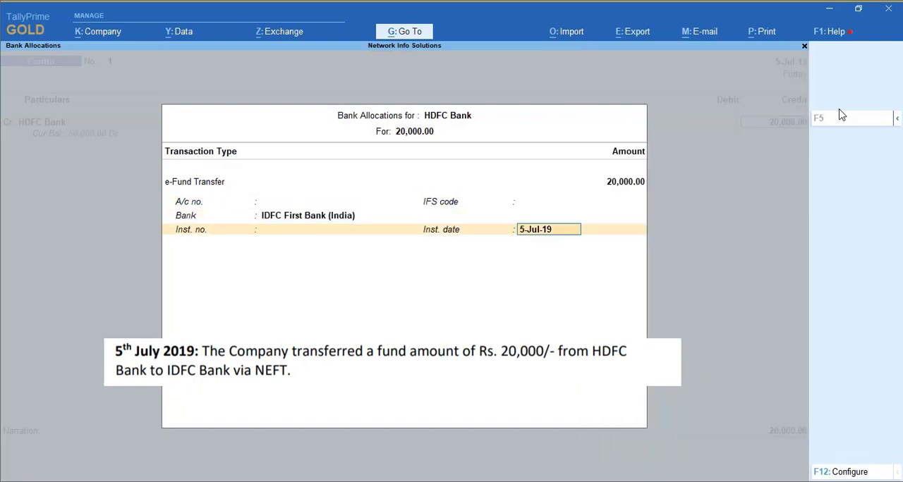
pyautogui.press('Return')
# Step: Debit Idfc Bank with 20,000 and accept its e-Fund Transfer allocation with HDFC Bank (India) dated 5-Jul-19
pyautogui.write('Idf')
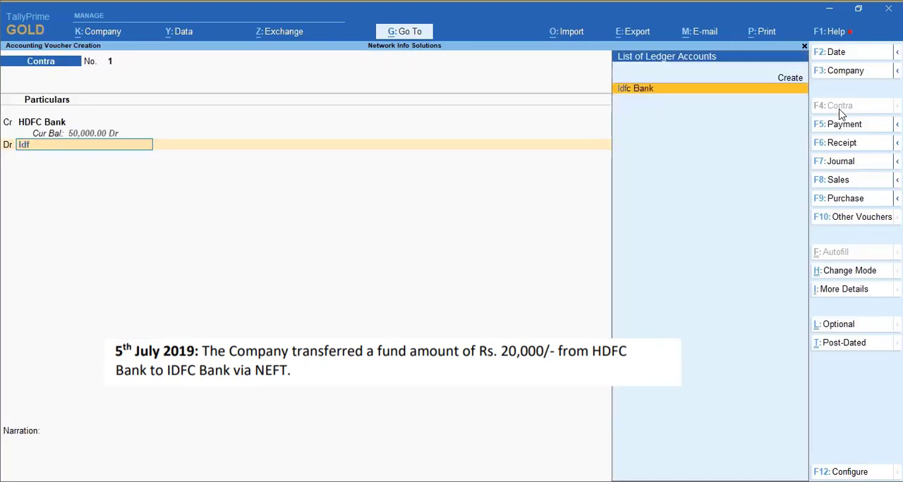
pyautogui.press('Return')
pyautogui.press('Return')
pyautogui.press('Return')
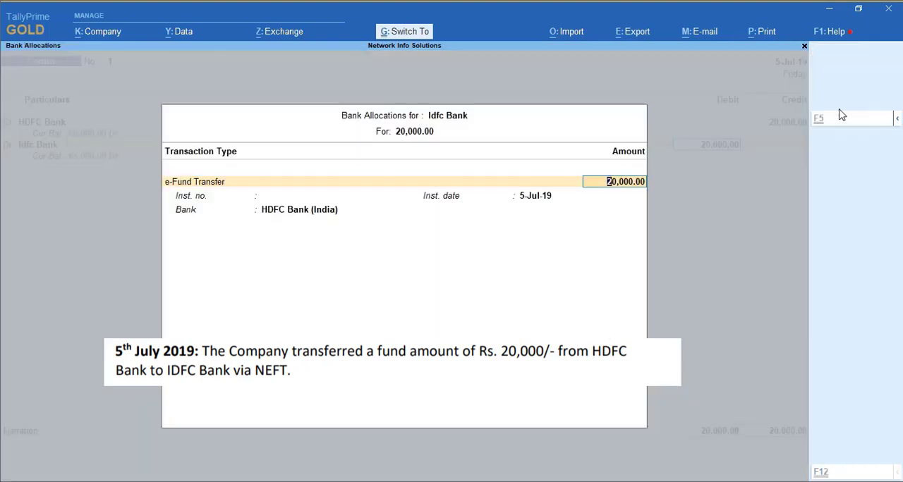
pyautogui.press('Return')
# Step: Enter the narration "Being amount transfered by NEFT" and save the contra voucher
pyautogui.write('Beomng')
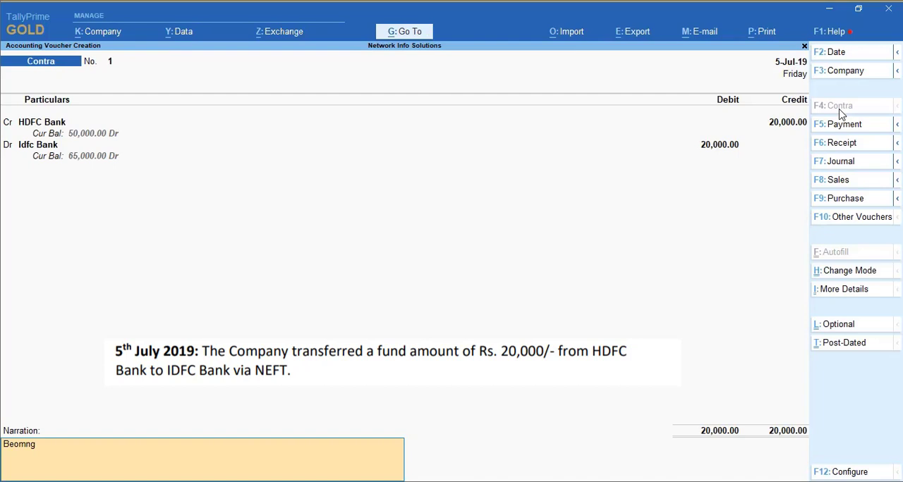
pyautogui.press('BackSpace')
pyautogui.press('BackSpace')
pyautogui.press('BackSpace')
pyautogui.press('BackSpace')
pyautogui.press('BackSpace')
pyautogui.write('eing amount transfered')
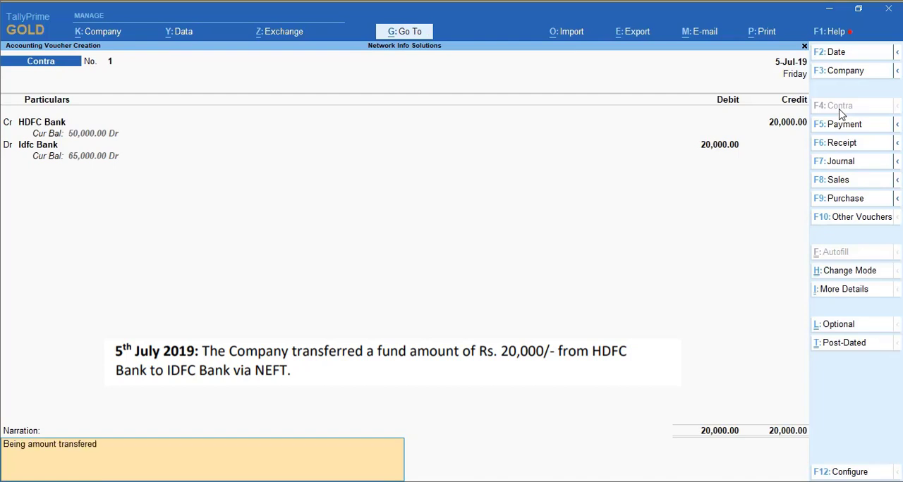
pyautogui.write(' by NEFT')
pyautogui.press('Return')
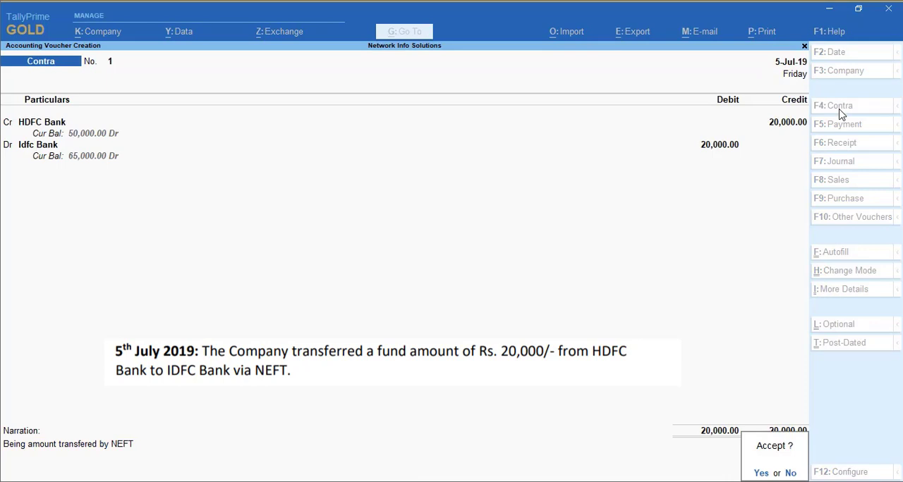
pyautogui.press('Return')
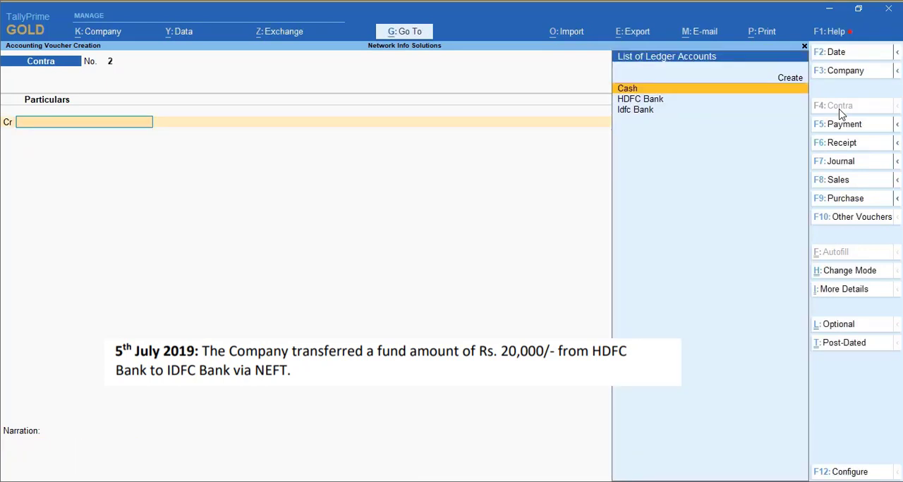
# Step: Set the date of the new contra voucher to 6-Jul-19 and credit HDFC Bank with 12,000
pyautogui.click(829, 60)
pyautogui.press('Return')
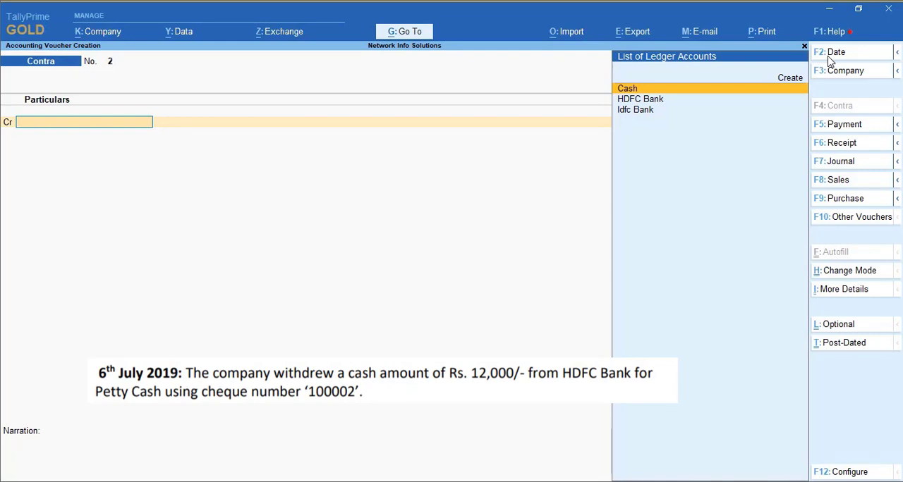
pyautogui.press('Down')
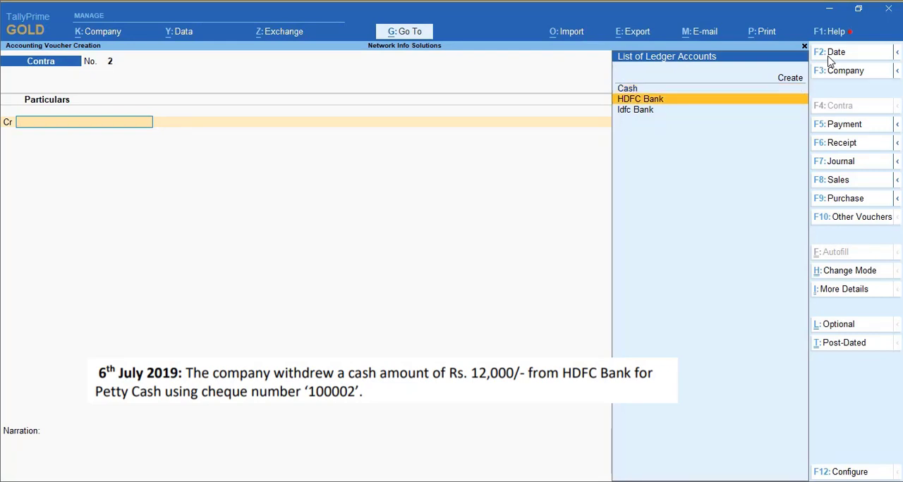
pyautogui.press('Return')
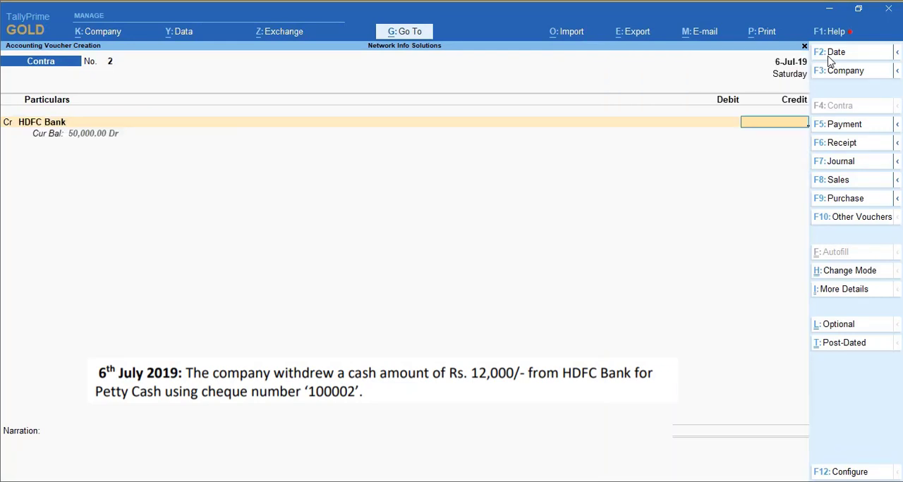
pyautogui.write('12000')
pyautogui.press('Return')
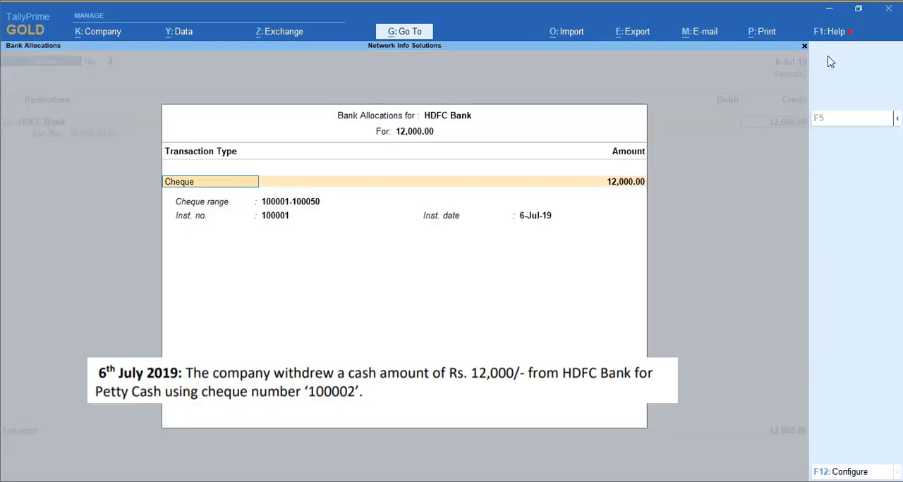
# Step: Allocate the 12,000 HDFC Bank amount as a cheque with instrument number 100001 dated 6-Jul-19
pyautogui.press('Return')
pyautogui.press('Return')
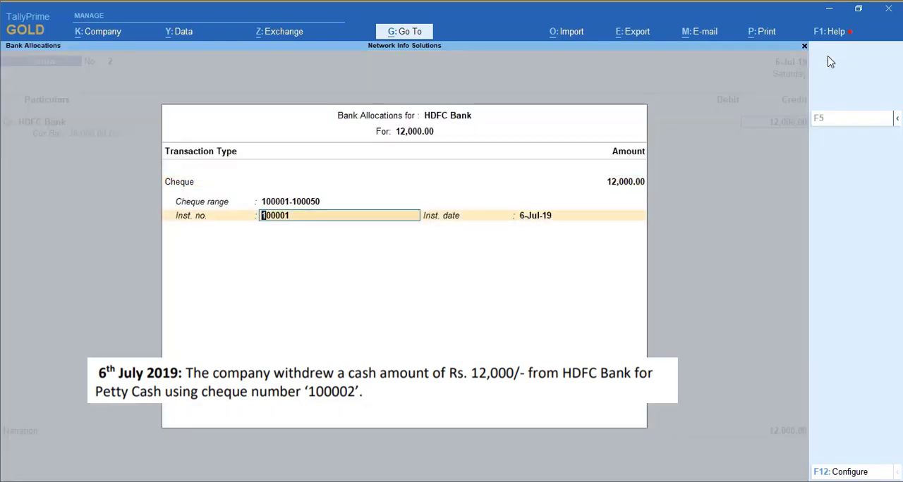
pyautogui.write('1000')
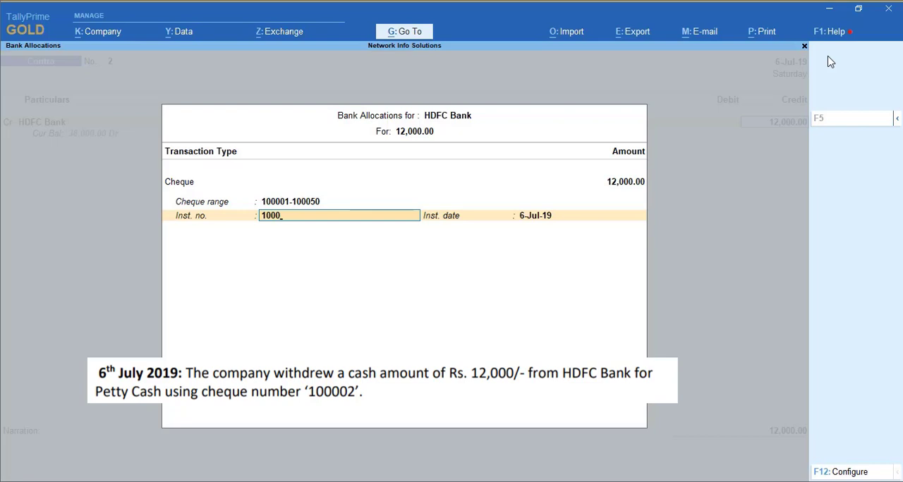
pyautogui.write('01')
pyautogui.press('Return')
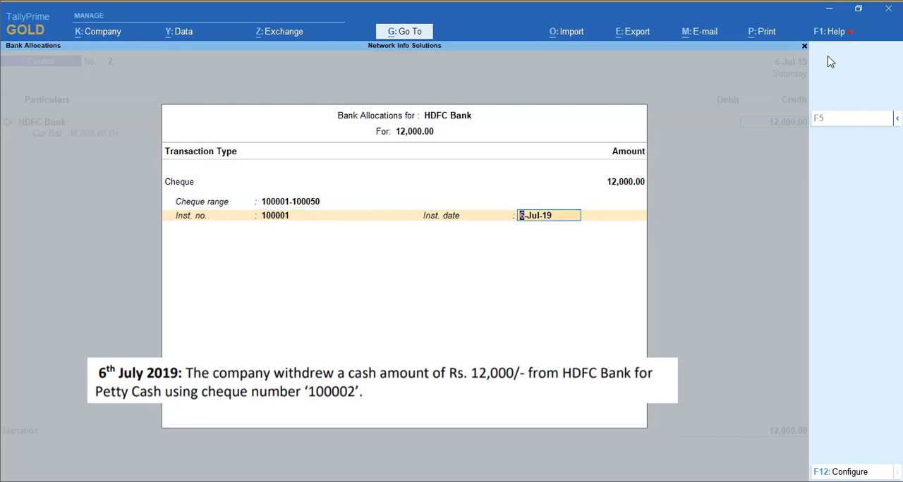
pyautogui.press('Return')
# Step: Debit Cash with 12,000 in the contra voucher
pyautogui.press('Return')
pyautogui.write('cash')
pyautogui.press('Return')
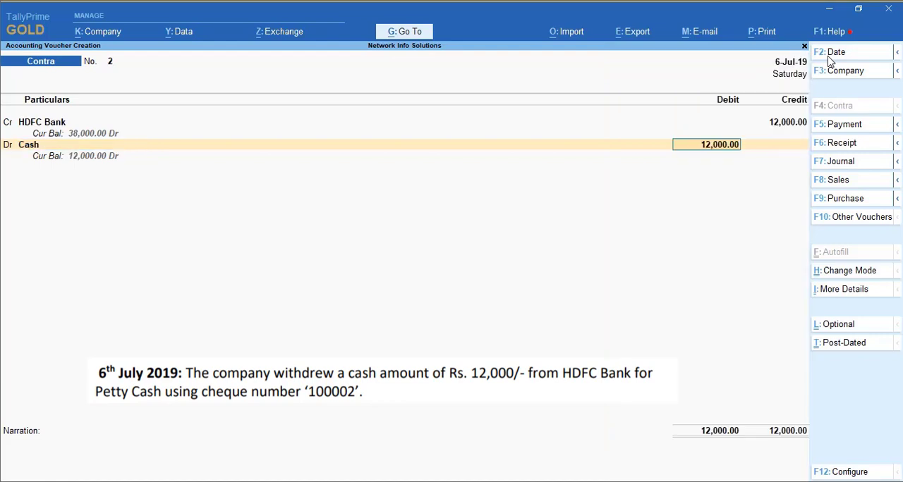
pyautogui.press('Return')
# Step: Enter the narration "Being cash withdrawn from bank" and save the cash withdrawal voucher
pyautogui.write('Beinmg')
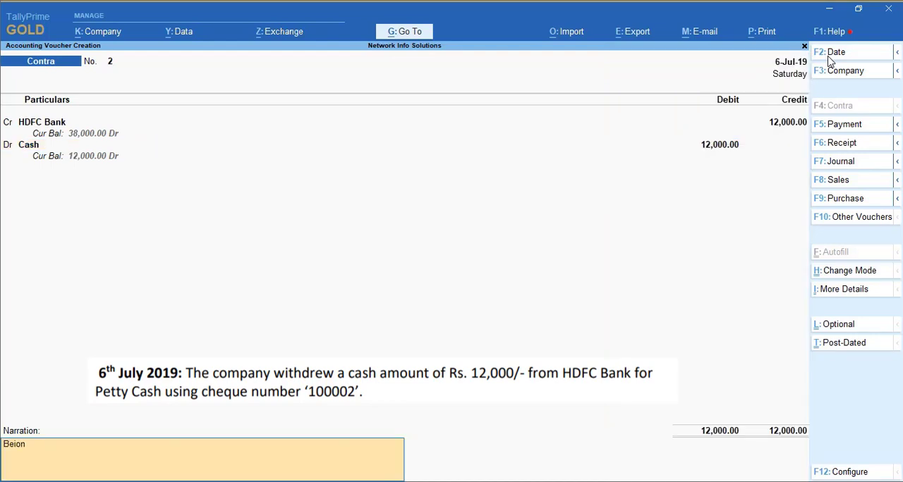
pyautogui.press('BackSpace')
pyautogui.press('BackSpace')
pyautogui.write('g cash withdrawn from bank')
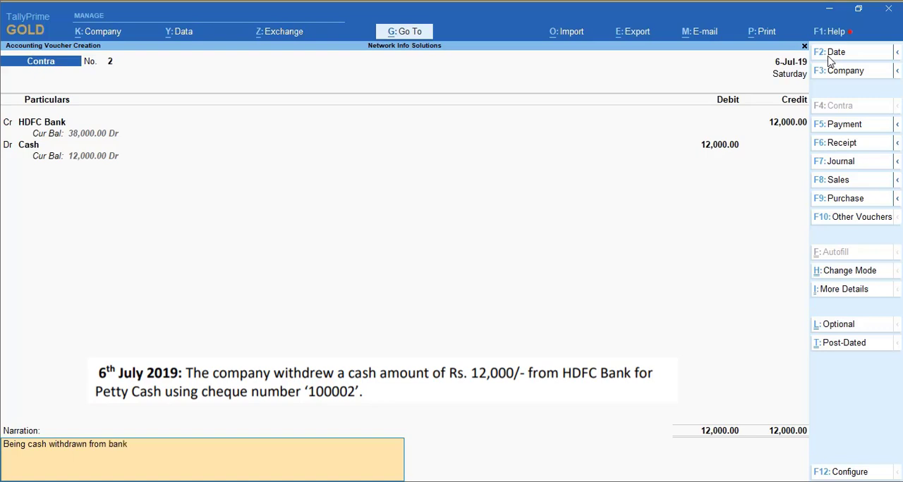
pyautogui.press('Return')
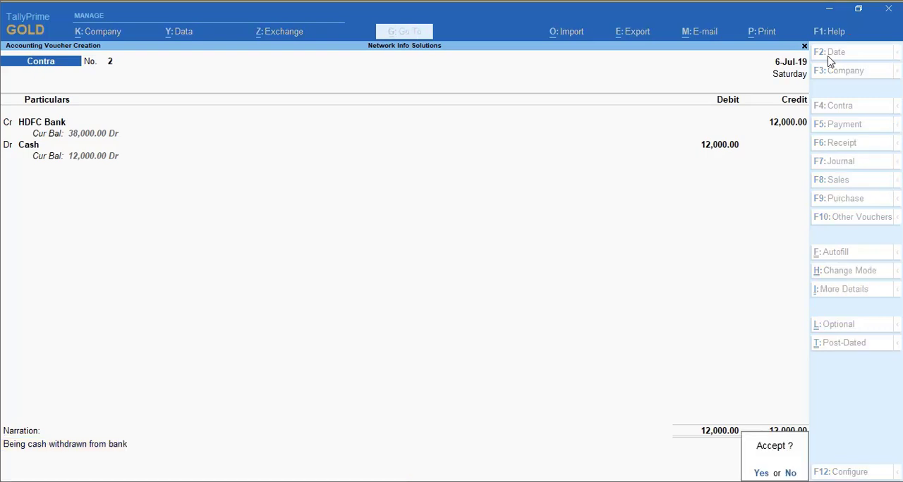
pyautogui.press('y')
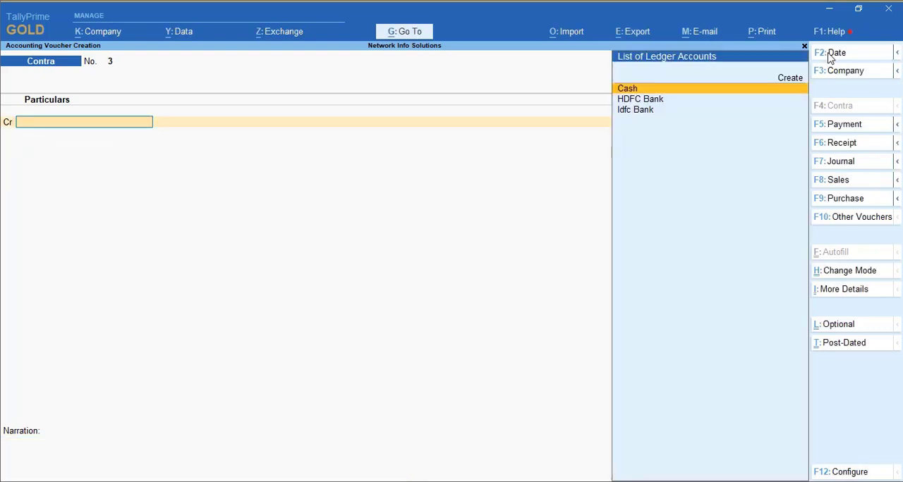
# Step: Set the voucher date to 7-Jul-19 and start a new ledger named "Salary Exp." from the voucher
pyautogui.click(829, 57)
pyautogui.press('Return')
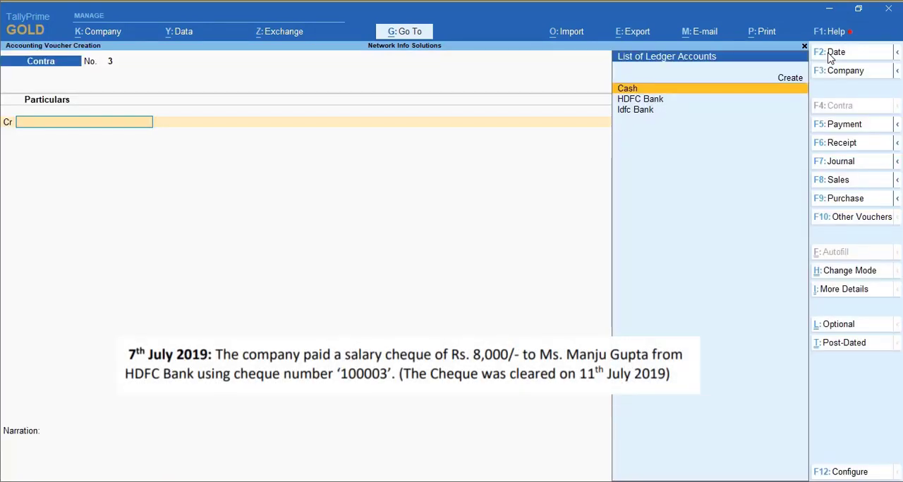
pyautogui.press('Up')
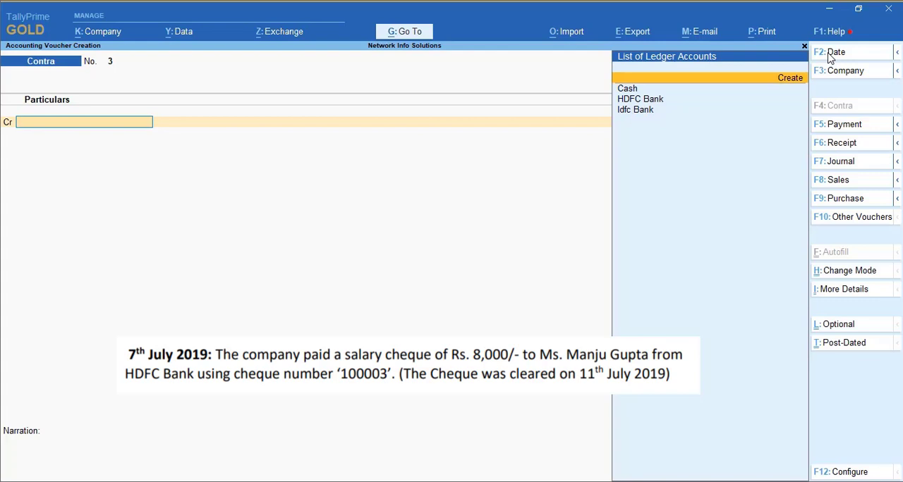
pyautogui.press('Return')
pyautogui.write('Salary E')
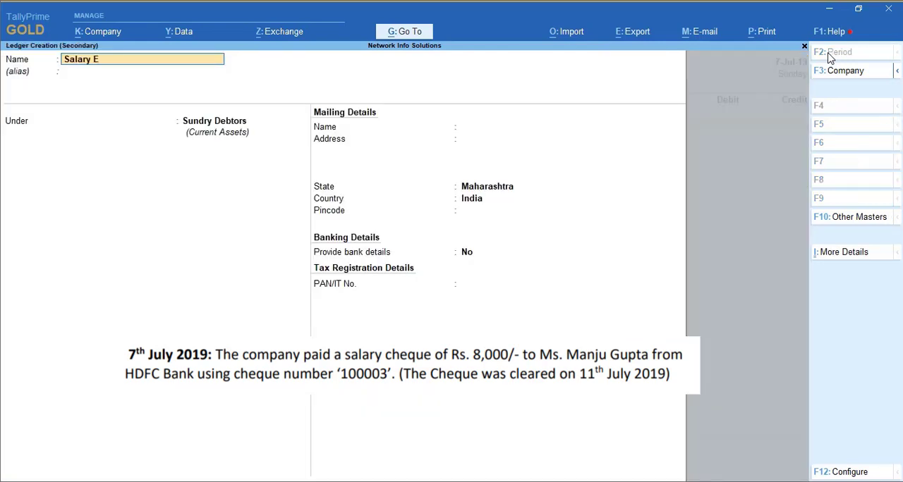
pyautogui.press('BackSpace')
pyautogui.write('A')
pyautogui.press('BackSpace')
pyautogui.write('Exp.')
pyautogui.press('Return')
pyautogui.press('Return')
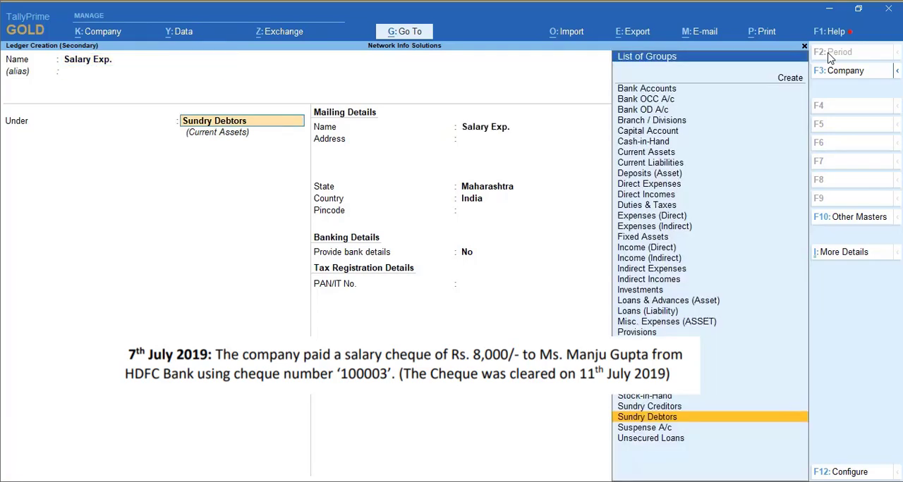
# Step: Place the Salary Exp. ledger under the Expenses (Indirect) group and save it
pyautogui.write('Exp')
pyautogui.press('Down')
pyautogui.press('Down')
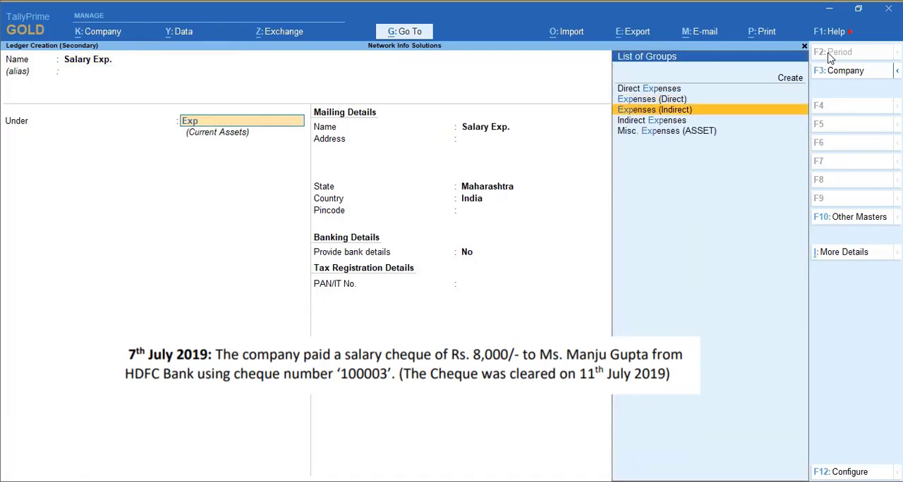
pyautogui.press('Return')
pyautogui.press('Return')
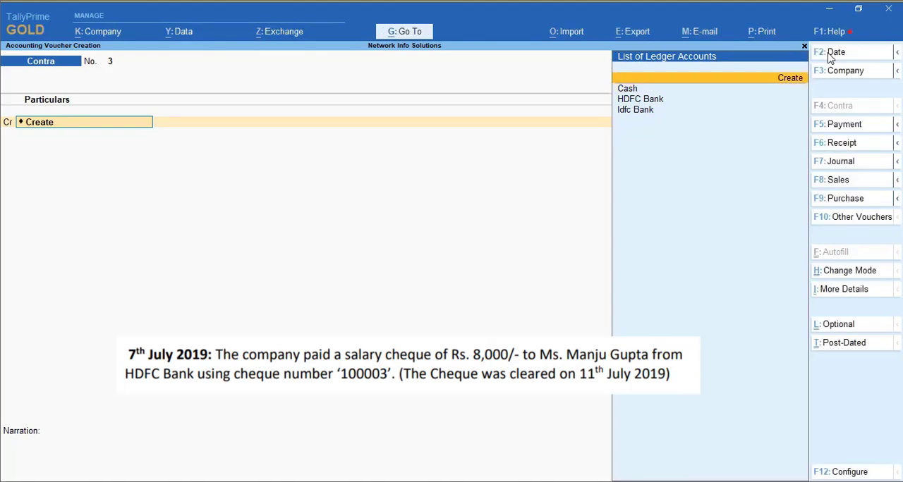
# Step: Change the voucher type to Payment and debit Salary Exp. with 8,000
pyautogui.click(836, 125)
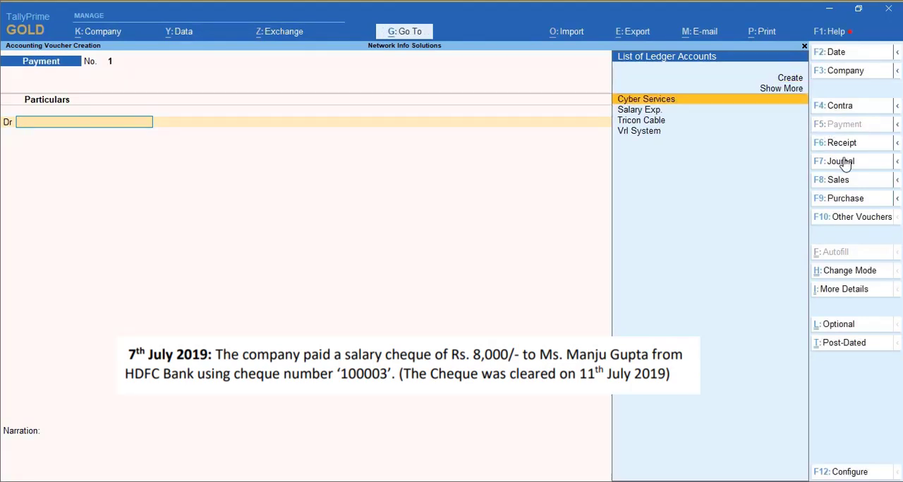
pyautogui.press('Down')
pyautogui.press('Down')
pyautogui.press('Up')
pyautogui.press('Return')
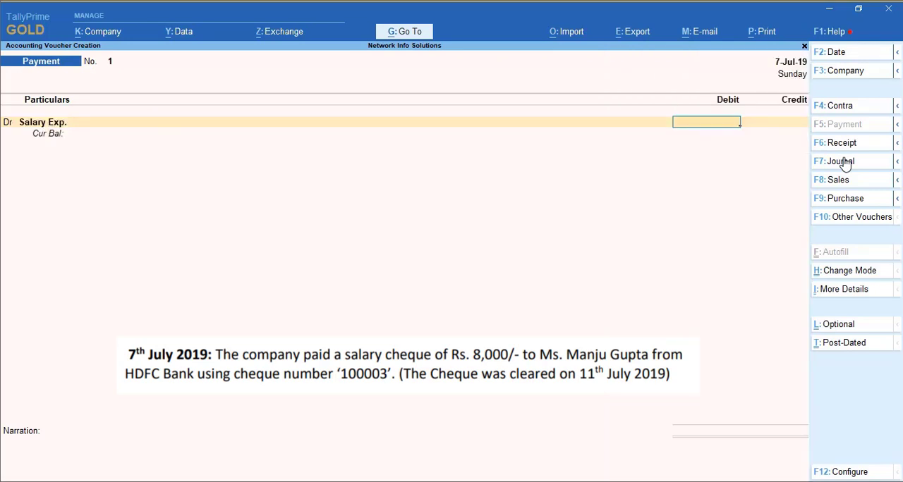
pyautogui.write('8000')
pyautogui.press('Return')
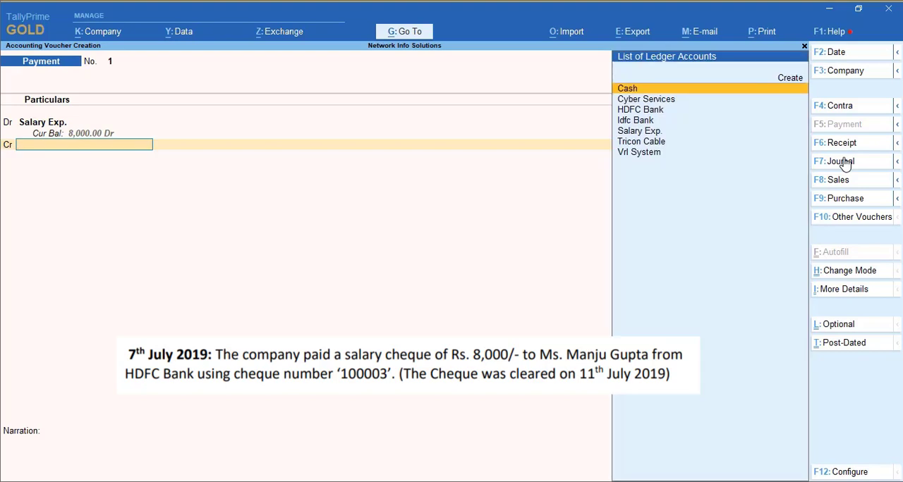
# Step: Credit HDFC Bank with 8,000 in the payment voucher
pyautogui.press('Down')
pyautogui.press('Down')
pyautogui.press('Return')
# Step: Allocate the 8,000 HDFC Bank amount as a cheque with instrument number 100003 dated 7-Jul-19
pyautogui.press('Return')
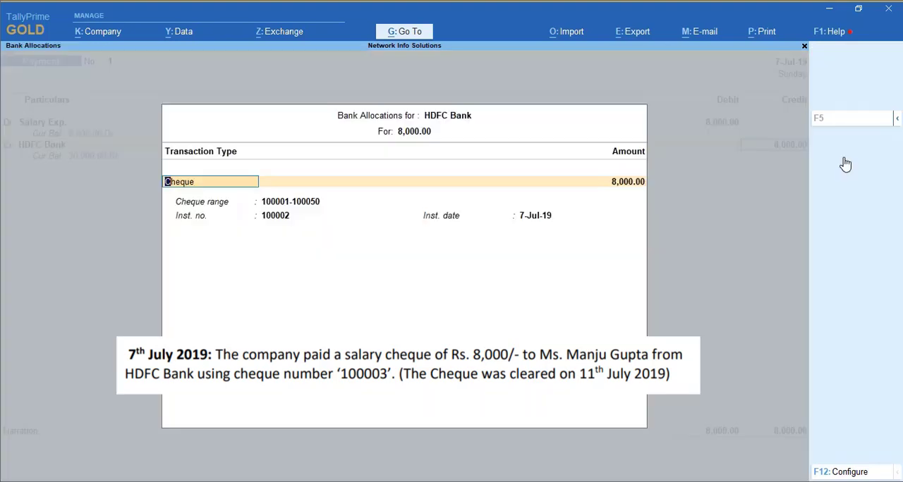
pyautogui.press('Return')
pyautogui.press('Return')
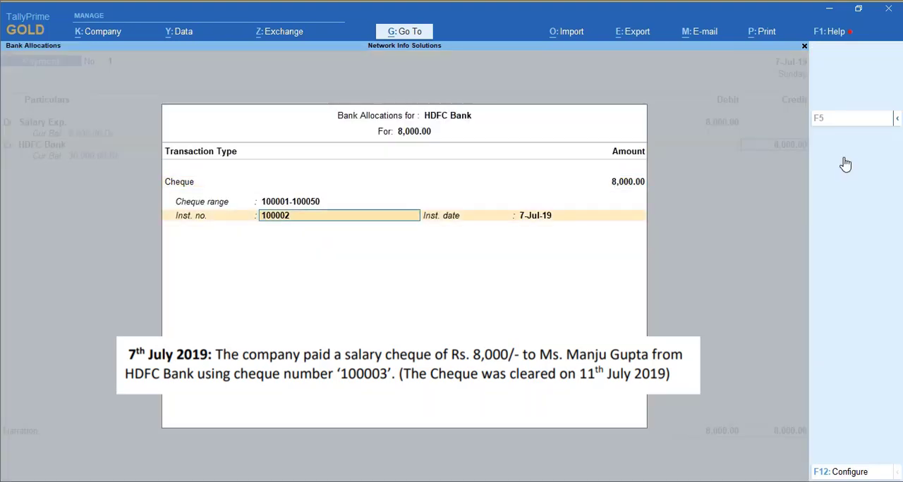
pyautogui.write('100003')
pyautogui.press('Return')
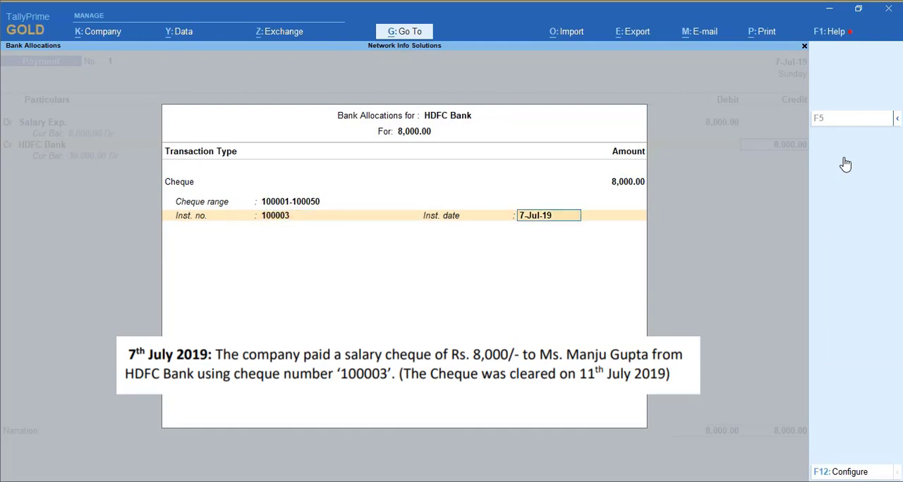
pyautogui.press('Return')
# Step: Add a narration stating that salary was paid to the named employee, save the payment voucher and leave voucher entry
pyautogui.write('Being s')
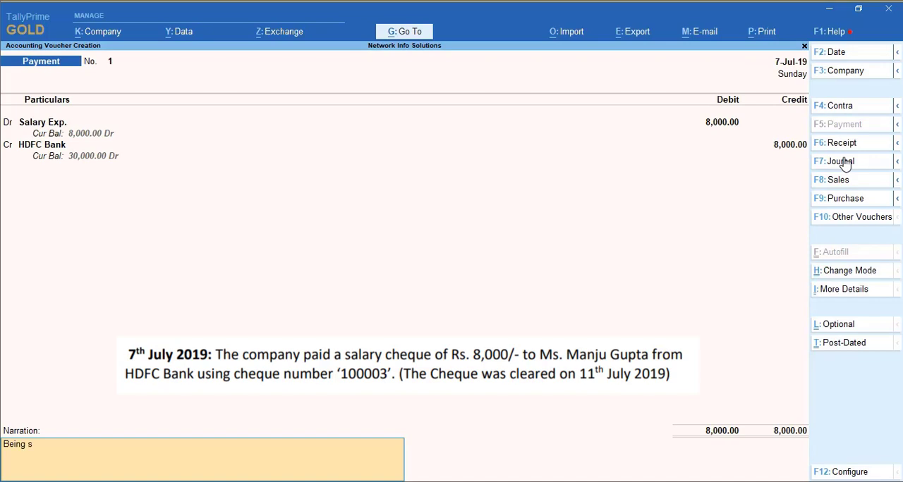
pyautogui.press('Return')
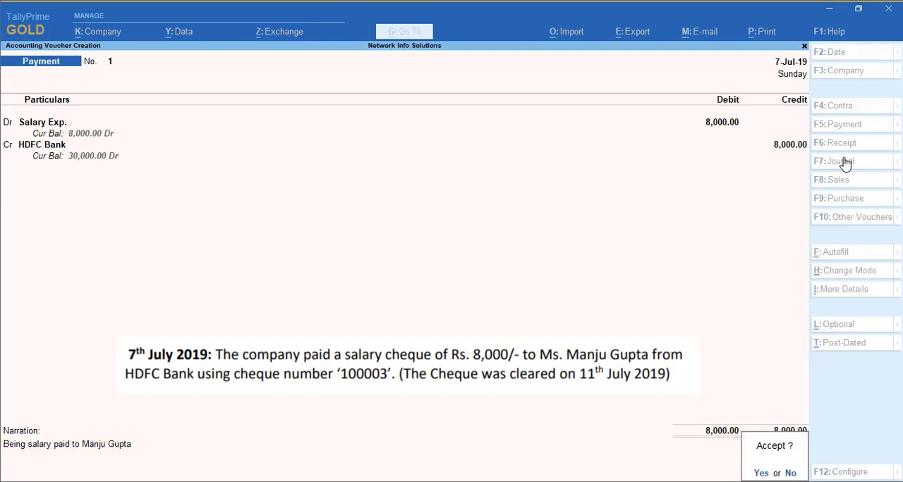
pyautogui.press('Return')
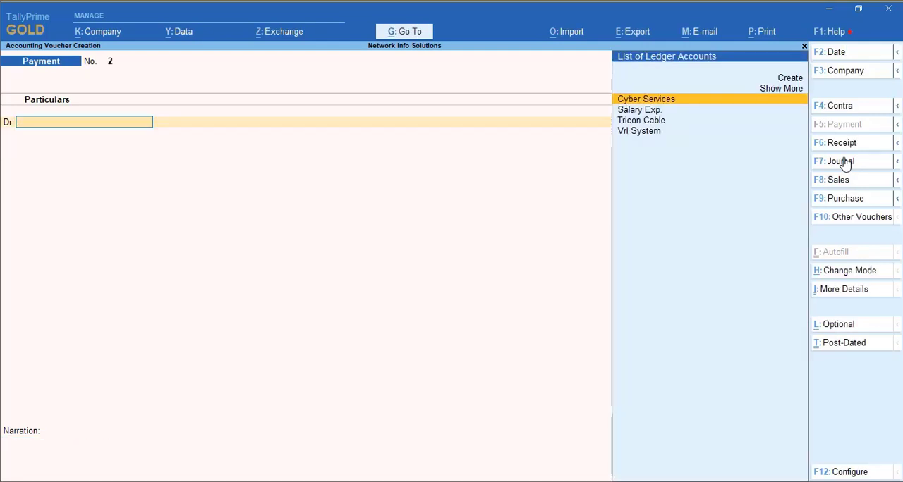
pyautogui.press('Escape')
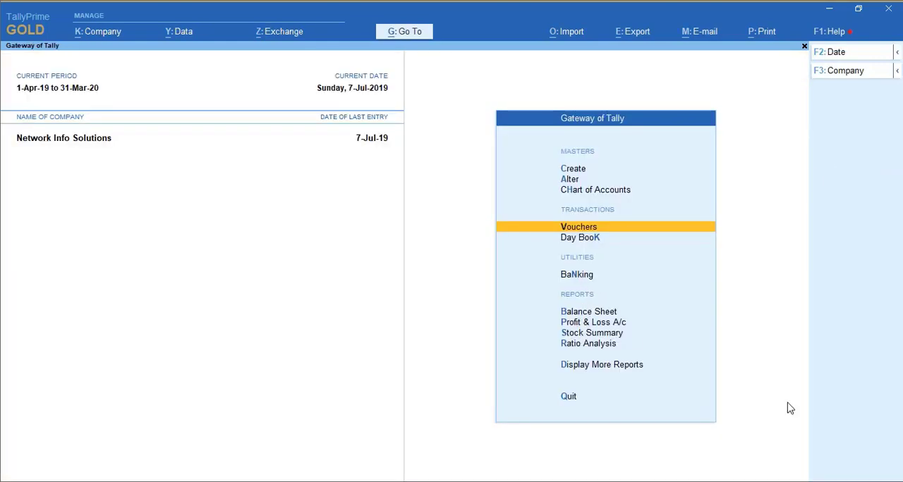
# Step: Open the HDFC Bank ledger report from the account books to review its July vouchers and balances
pyautogui.press('Up')
pyautogui.press('Up')
pyautogui.press('d')
pyautogui.press('Down')
pyautogui.press('Down')
pyautogui.press('Down')
pyautogui.press('Down')
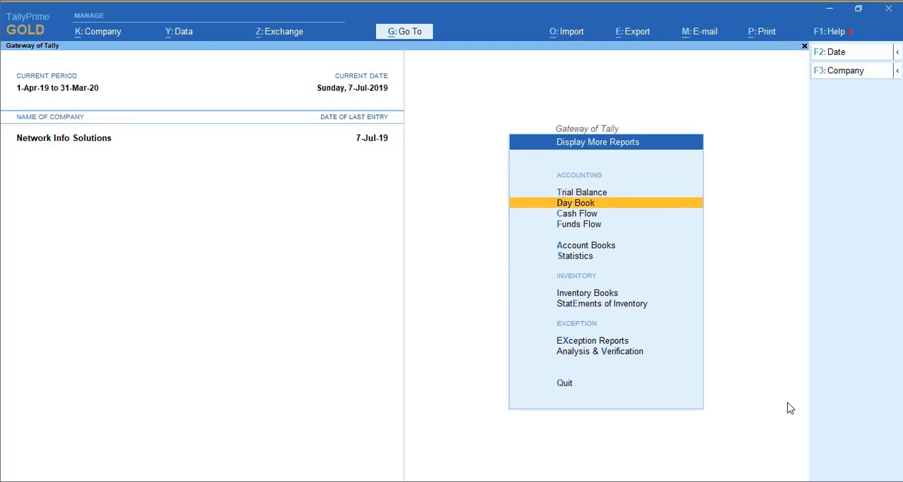
pyautogui.press('Return')
pyautogui.press('Down')
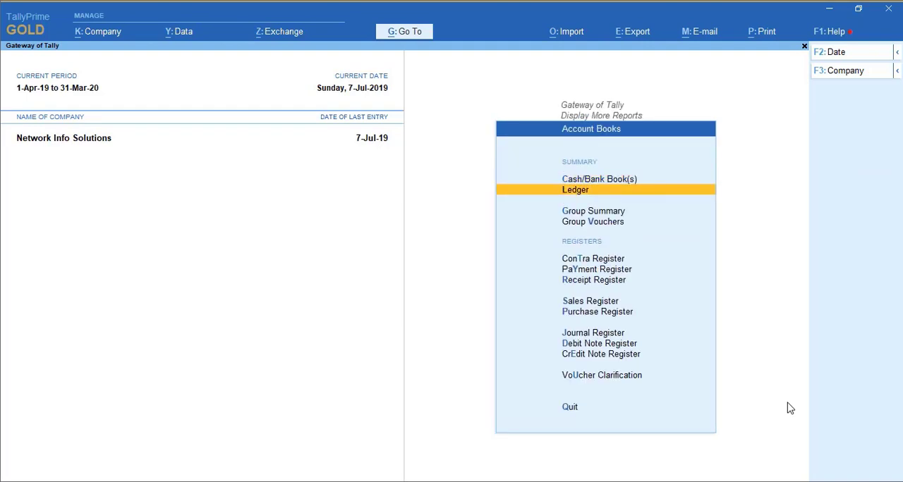
pyautogui.press('Return')
pyautogui.press('Down')
pyautogui.press('Down')
pyautogui.press('Return')
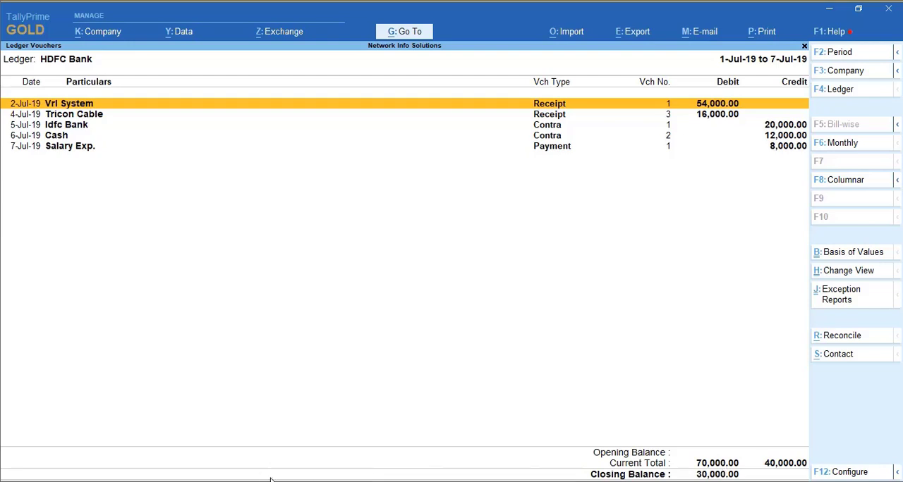
# Step: Switch to the 12 Bank Reconcilation.pdf, examine the July 2019 HDFC Bank statement, and return to TallyPrime
pyautogui.hotkey('alt', 'Tab')
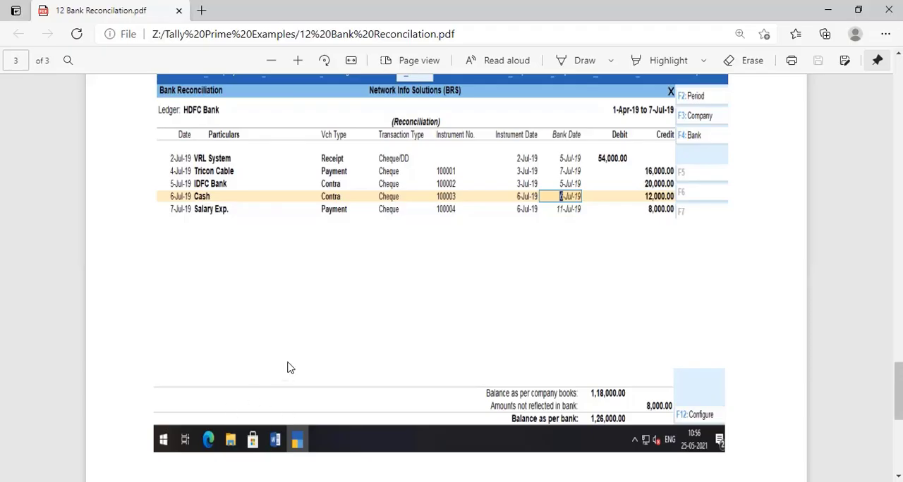
pyautogui.scroll(5, 288, 367)
pyautogui.scroll(6, 287, 367)
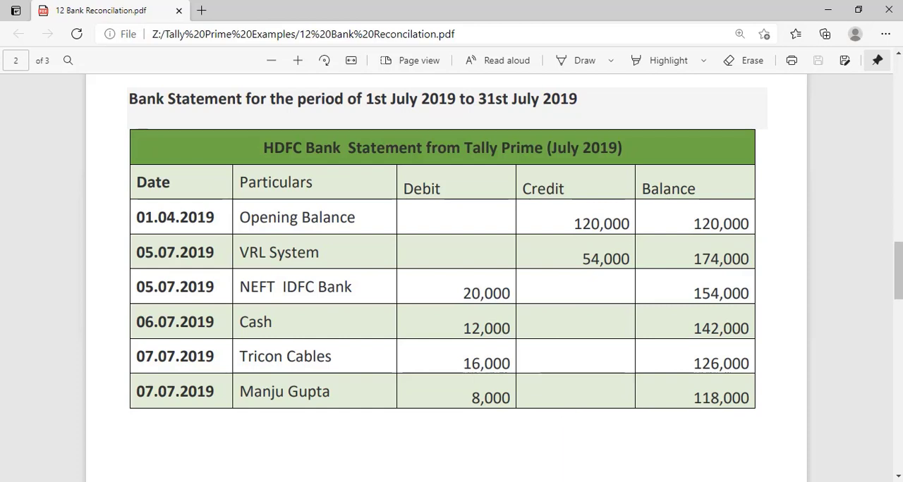
pyautogui.moveTo(471, 481)
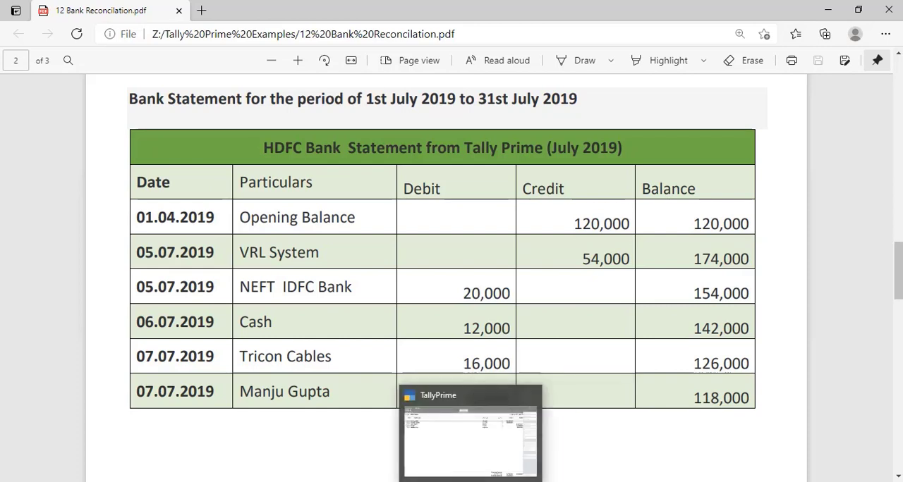
pyautogui.click(455, 409)
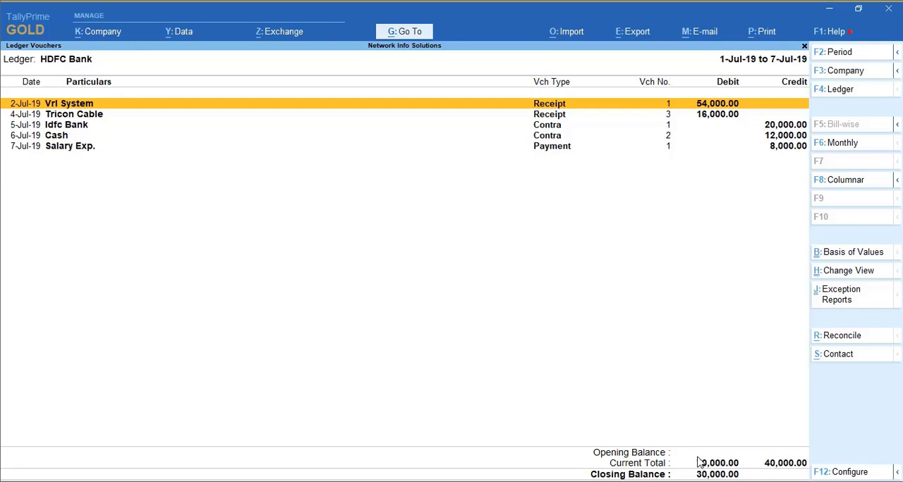
# Step: Leave the ledger report and open the HDFC Bank ledger master for alteration
pyautogui.press('Escape')
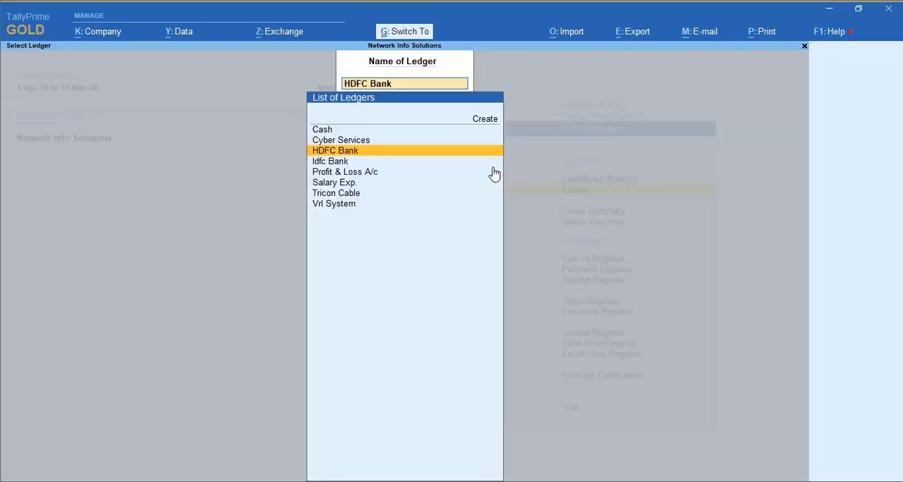
pyautogui.hotkey('ctrl', 'g')
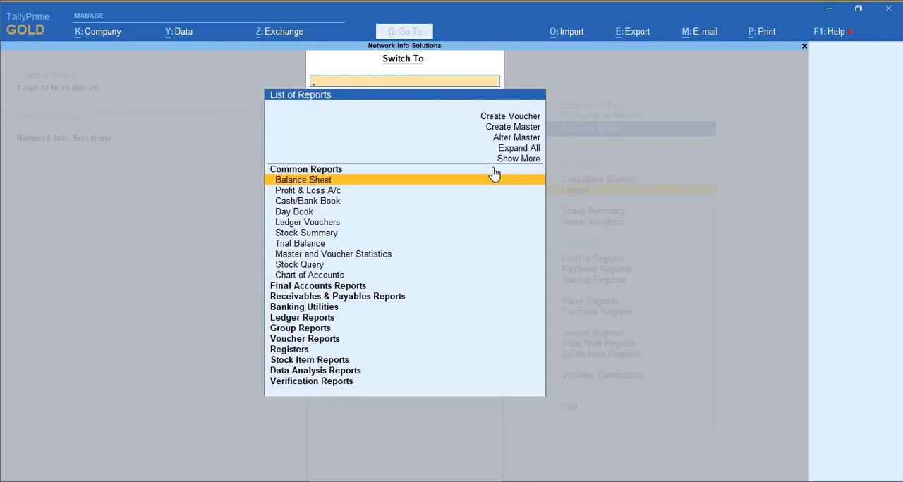
pyautogui.press('Up')
pyautogui.press('Up')
pyautogui.press('Up')
pyautogui.press('Return')
pyautogui.write('Hdf')
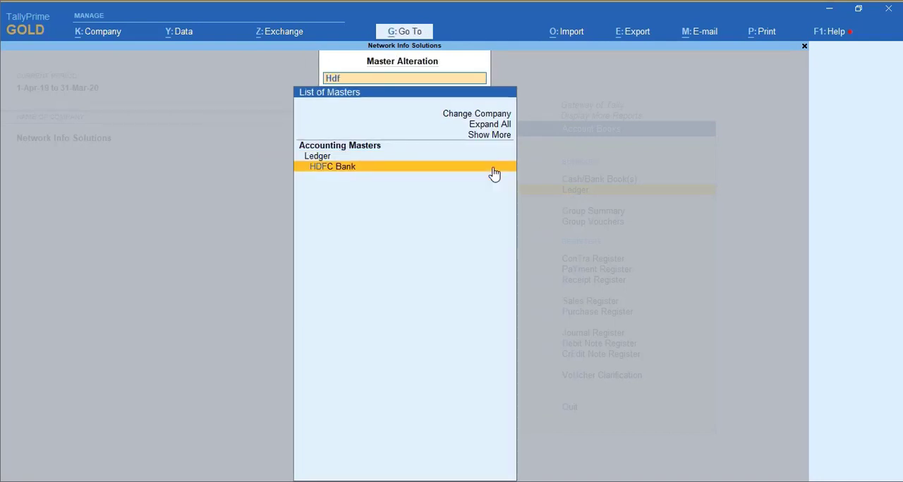
pyautogui.press('Return')
pyautogui.press('Return')
pyautogui.press('Return')
pyautogui.press('Return')
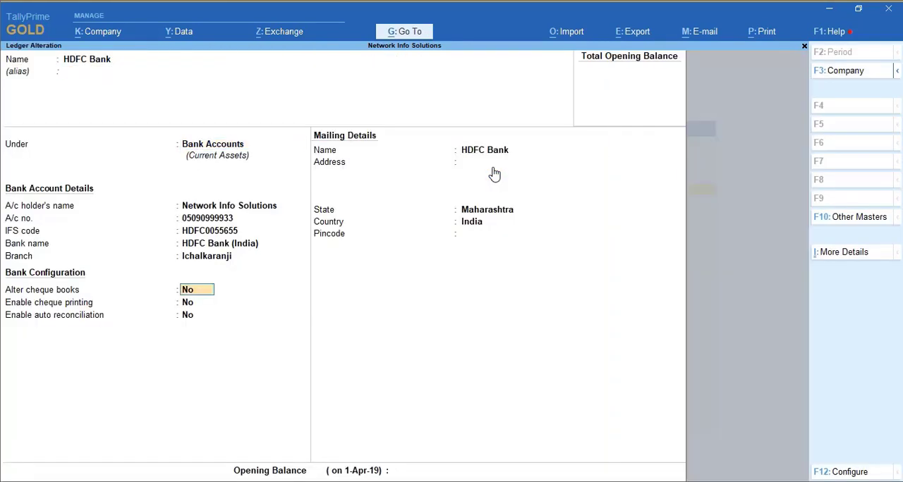
# Step: Set the HDFC Bank ledger's opening balance to 1,20,000 Dr and save the ledger
pyautogui.click(415, 471)
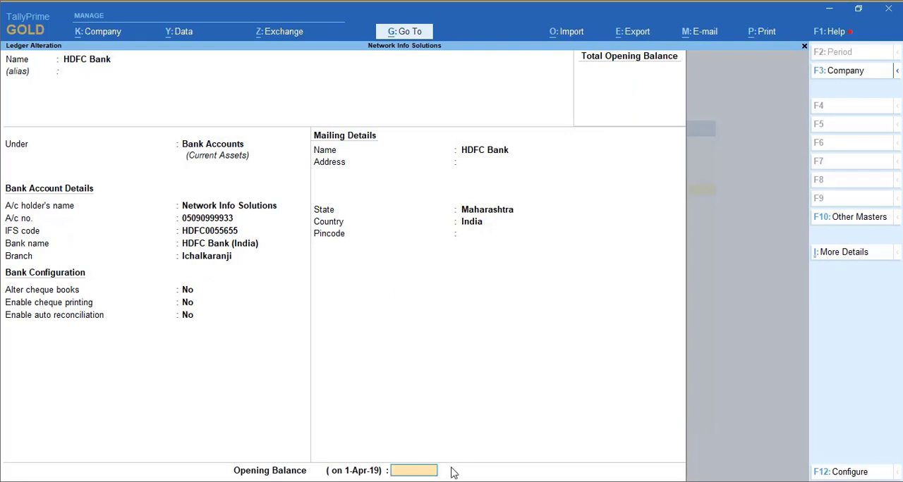
pyautogui.write('1,20,')
pyautogui.write('0000')
pyautogui.press('Return')
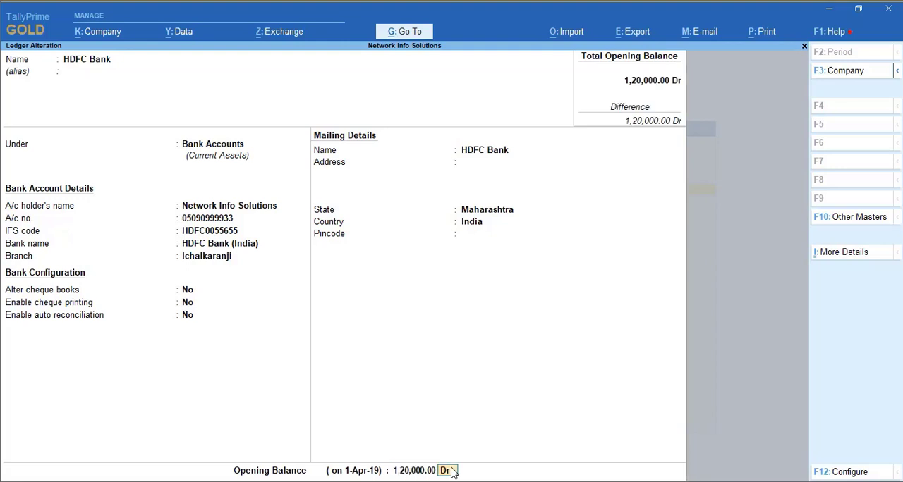
pyautogui.press('Return')
pyautogui.press('Return')
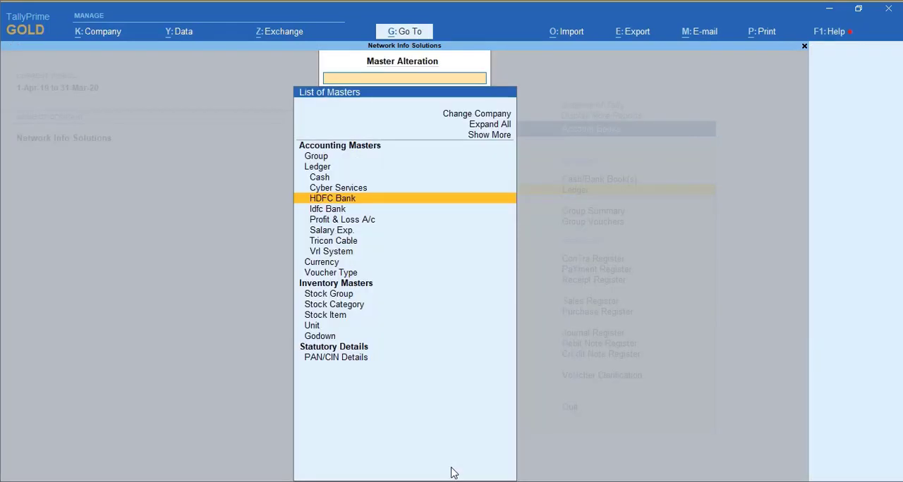
# Step: Set the Idfc Bank ledger's opening balance to 90,000 Dr, save it and leave master alteration
pyautogui.press('Down')
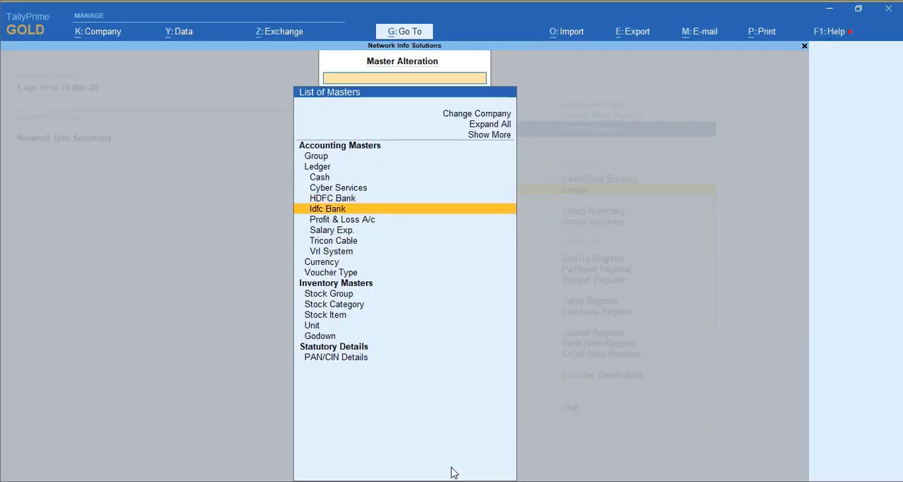
pyautogui.press('Return')
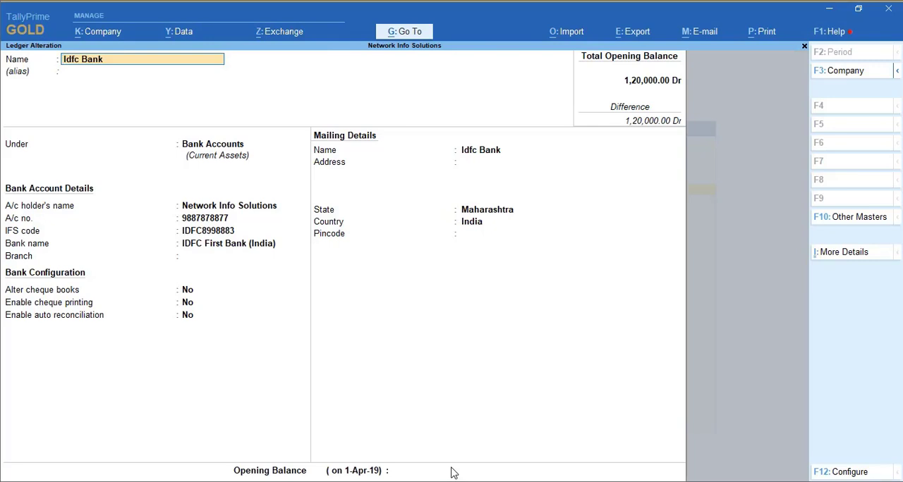
pyautogui.click(436, 472)
pyautogui.write('90000')
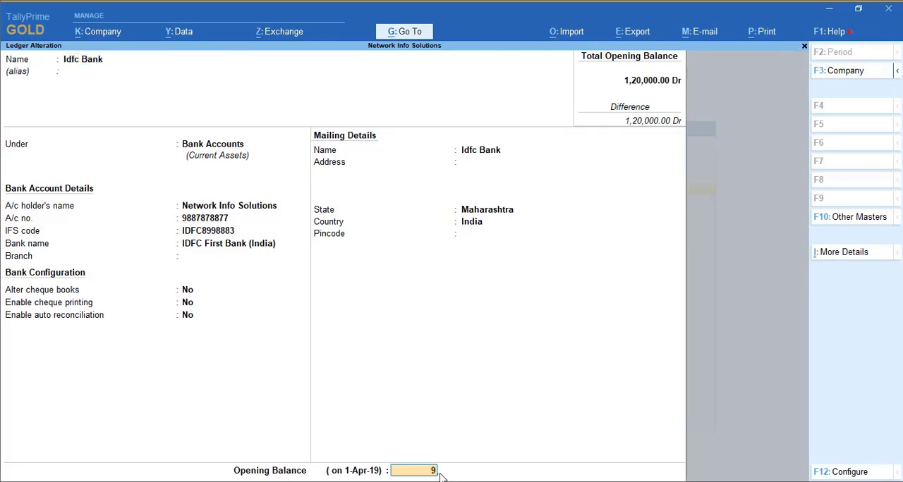
pyautogui.press('Return')
pyautogui.press('Return')
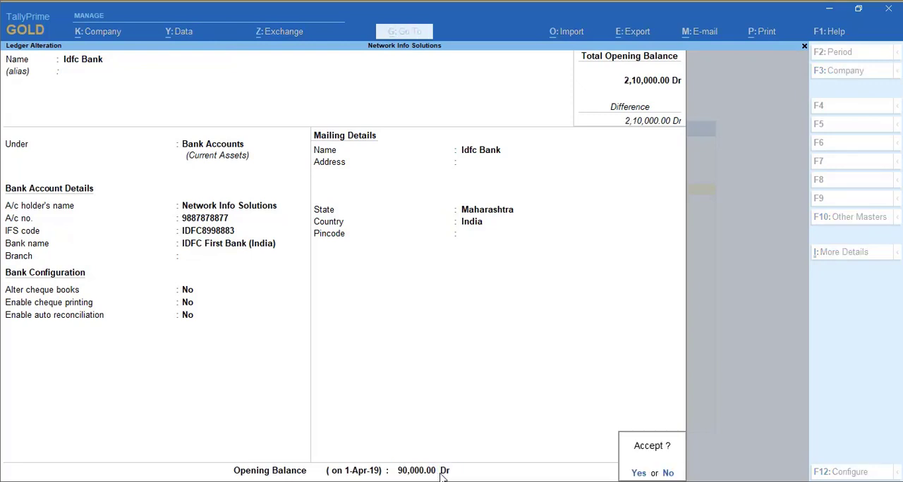
pyautogui.press('Return')
pyautogui.press('Escape')
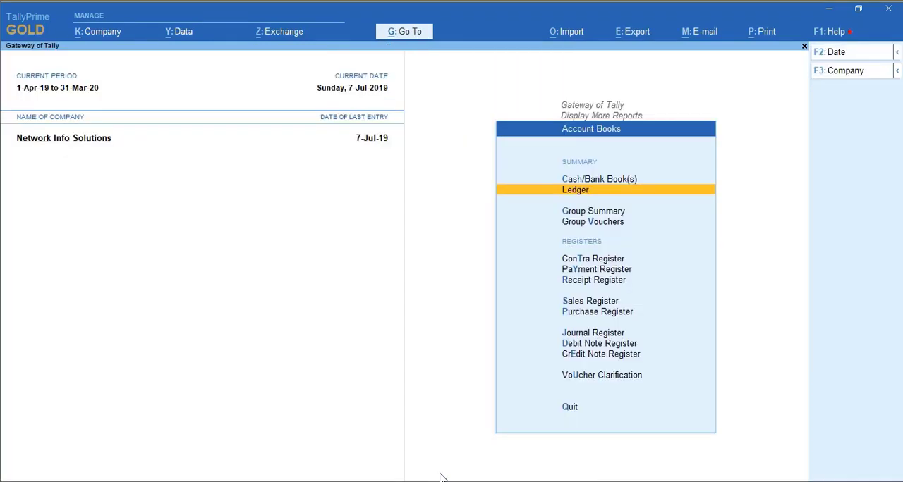
pyautogui.press('Escape')
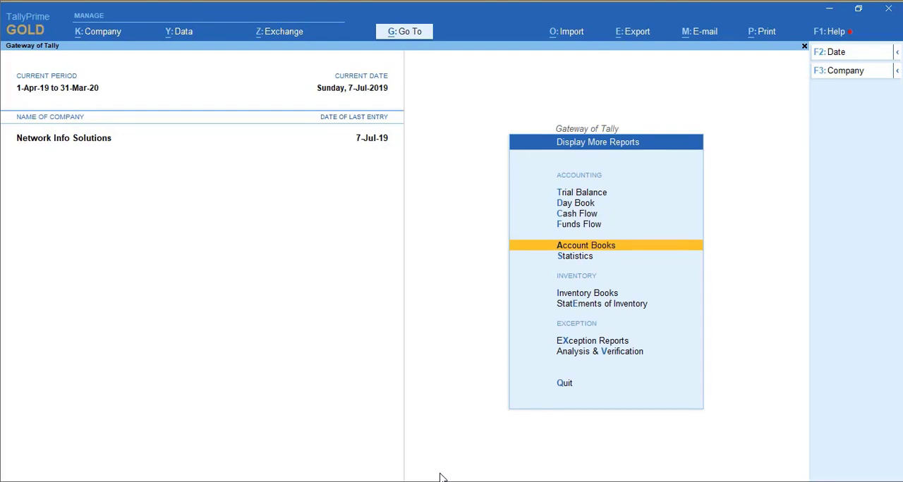
# Step: Open the July vouchers of HDFC Bank from the cash and bank books to check the opening and closing balances
pyautogui.press('Return')
pyautogui.press('Down')
pyautogui.press('Up')
pyautogui.press('Return')
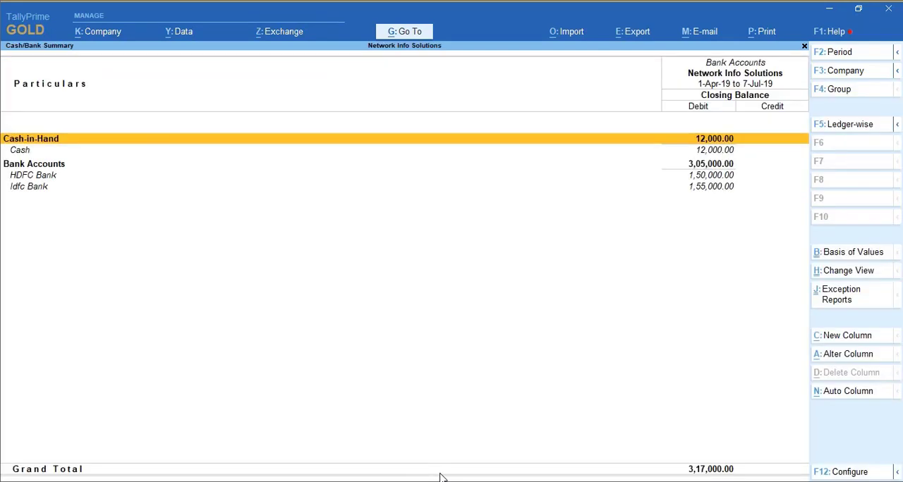
pyautogui.press('Down')
pyautogui.press('Down')
pyautogui.press('Down')
pyautogui.press('Return')
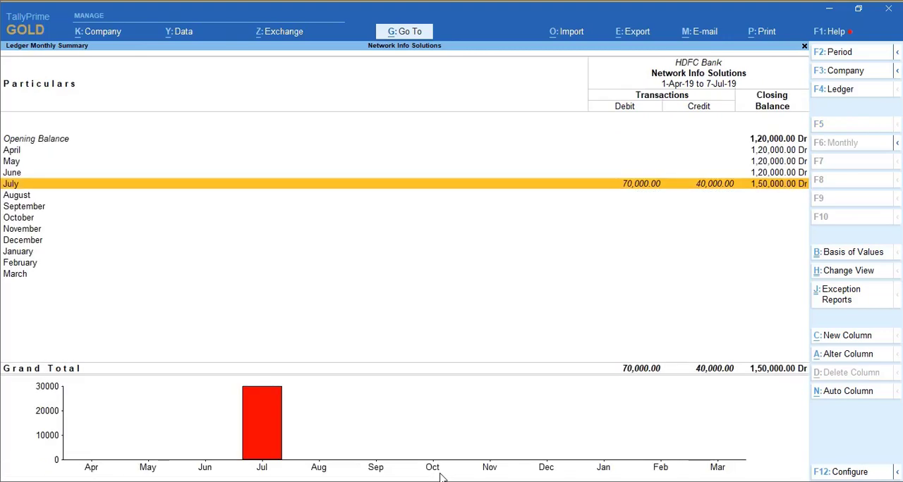
pyautogui.press('Return')
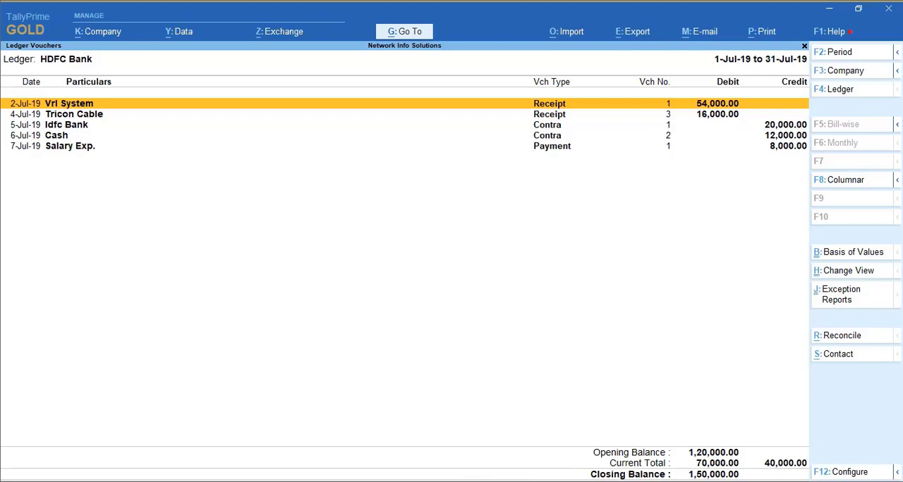
# Step: Check the bank statement in the PDF, then return to TallyPrime and open the reconciliation for the HDFC Bank ledger
pyautogui.hotkey('alt', 'Tab')
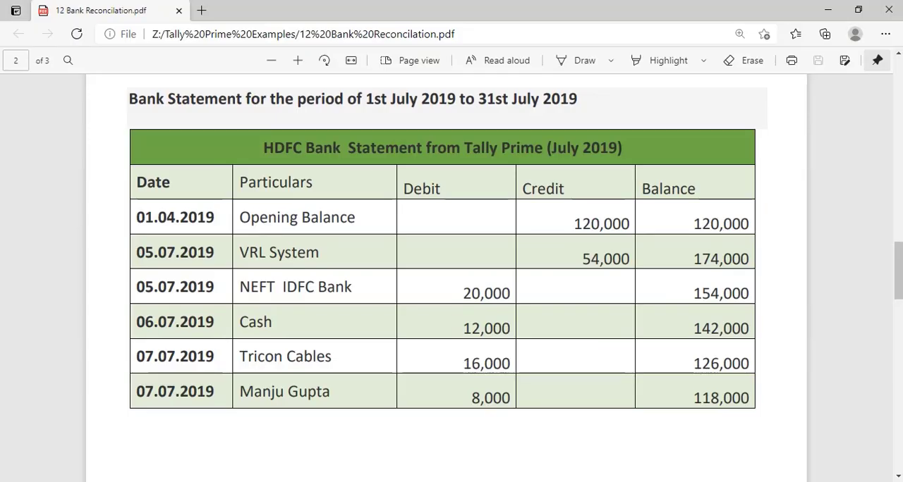
pyautogui.hotkey('alt', 'Tab')
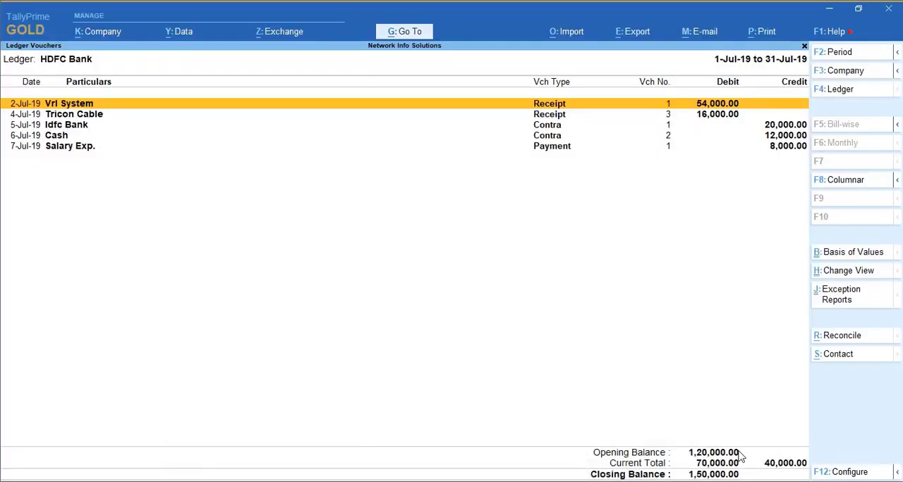
pyautogui.click(844, 336)
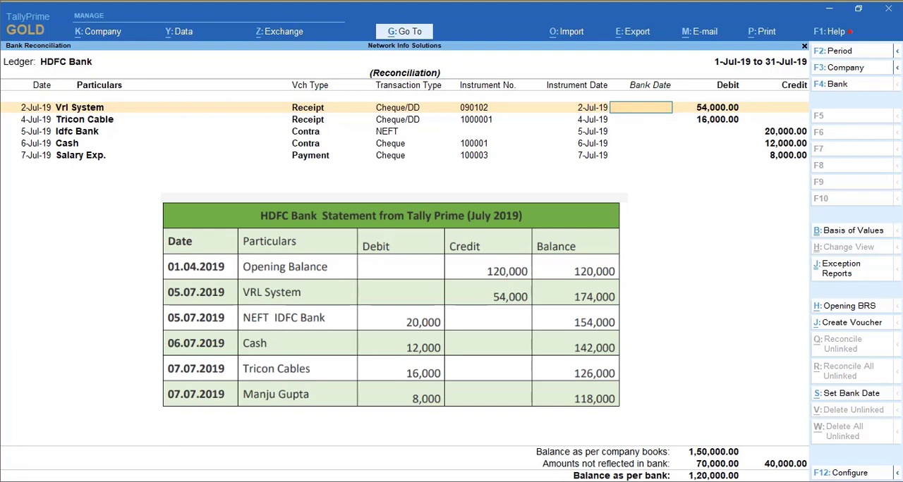
# Step: Set the bank dates to 5-Jul-19 for Vrl System, 7-Jul-19 for Tricon Cable and 5-Jul-19 for the Idfc Bank transfer
pyautogui.write('5.7')
pyautogui.press('Return')
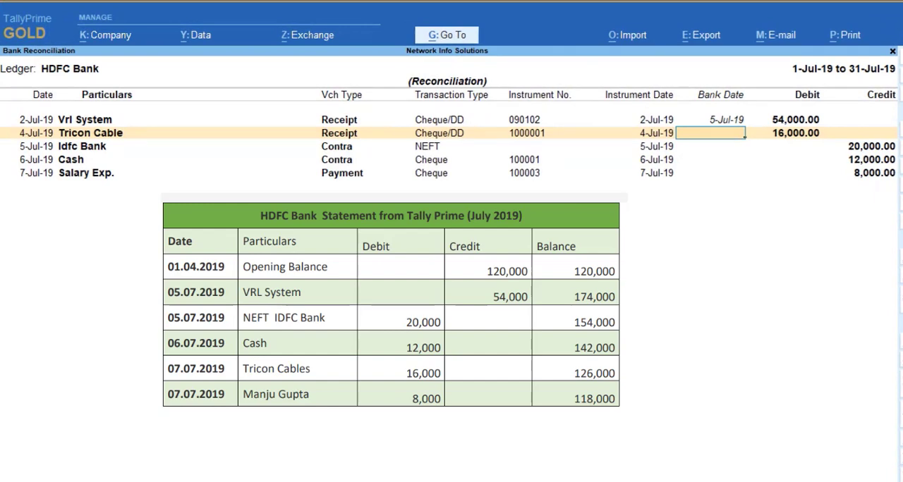
pyautogui.write('7.7')
pyautogui.press('Return')
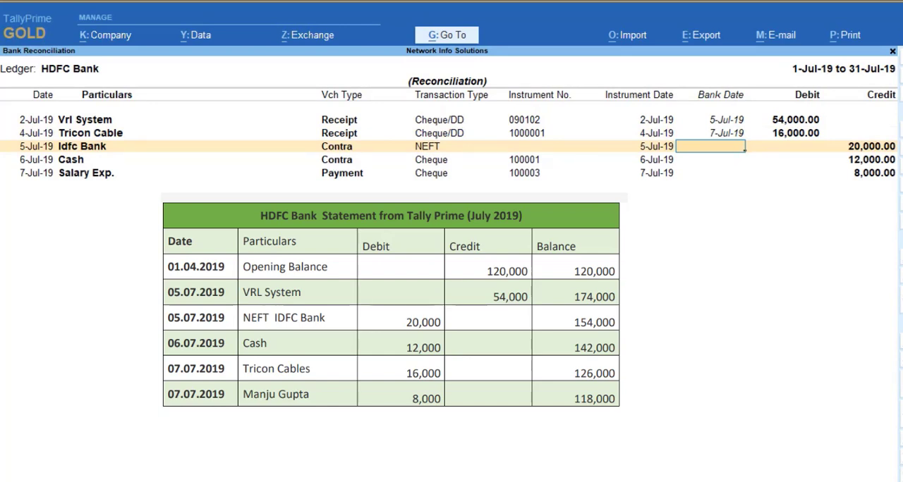
pyautogui.write('5.7')
pyautogui.press('Return')
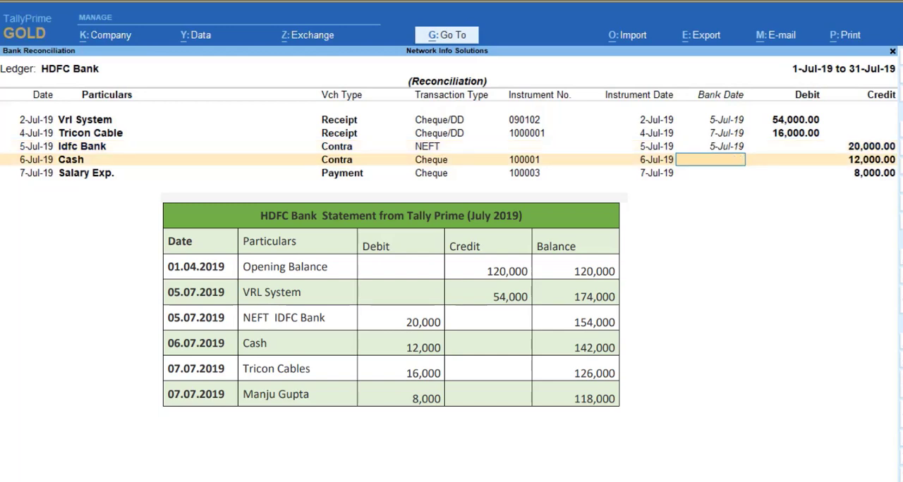
# Step: Set the bank dates to 6-Jul-19 for the Cash contra entry and 11-Jul-19 for the Salary Exp. payment
pyautogui.write('6.7')
pyautogui.press('Return')
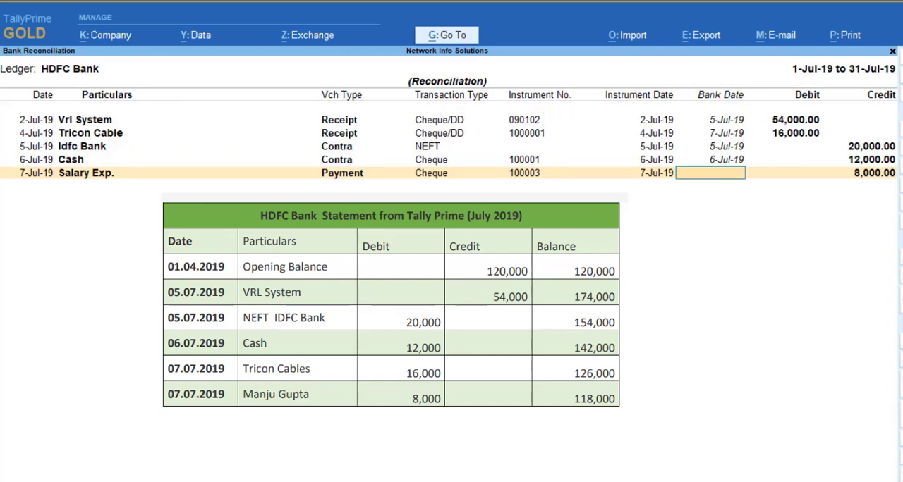
pyautogui.write('11.7')
pyautogui.press('Return')
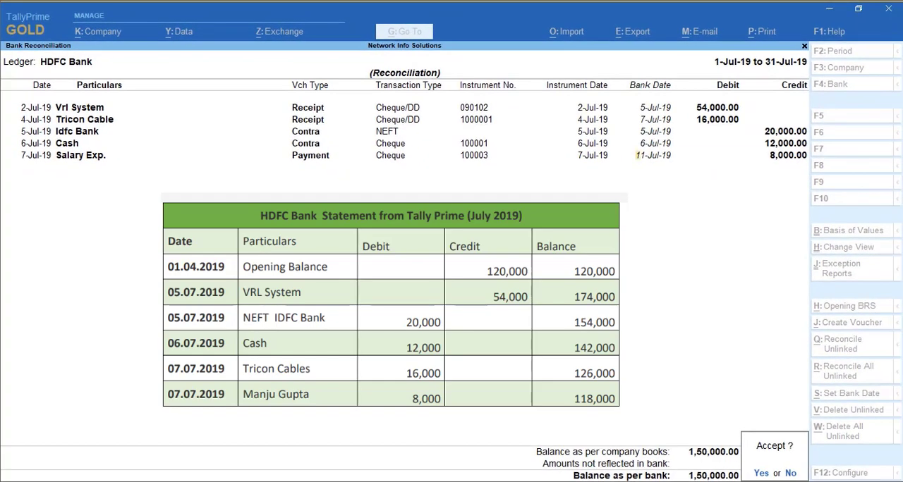
# Step: Leave the reconciliation unaccepted, compare its entries with the HDFC Bank statement in the PDF, and return to TallyPrime
pyautogui.press('Escape')
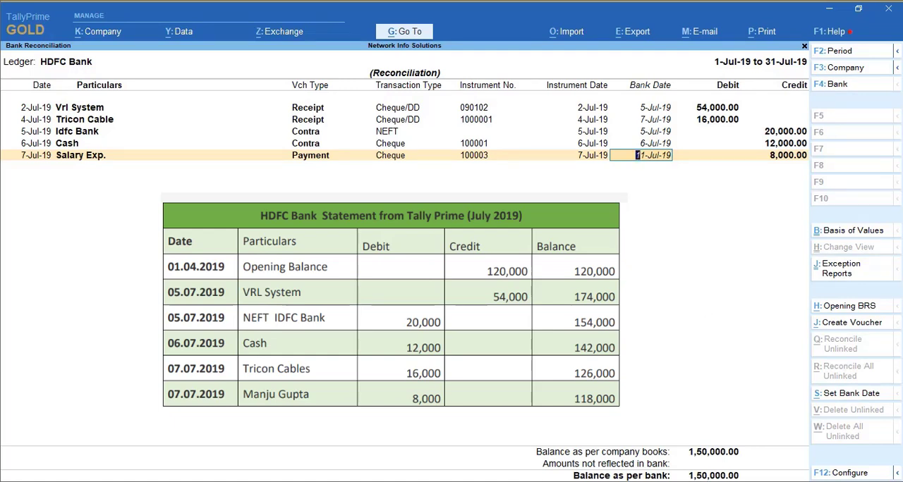
pyautogui.click(343, 480)
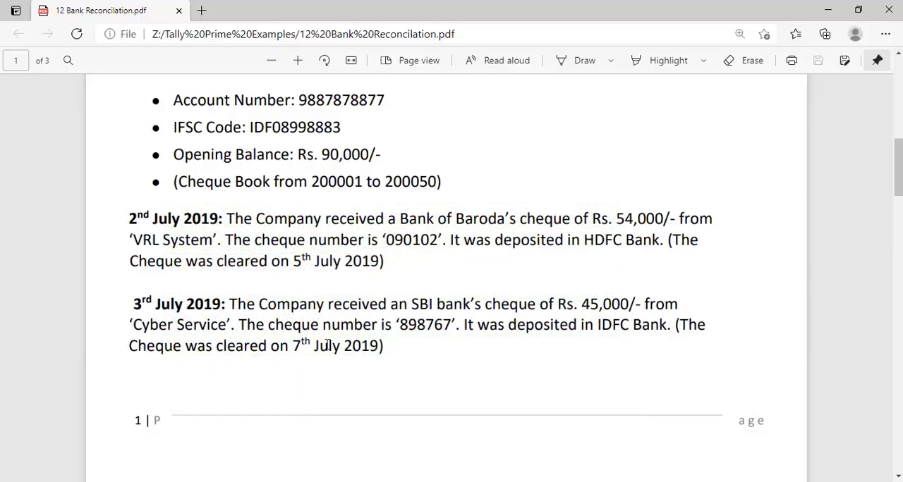
pyautogui.scroll(-15, 329, 337)
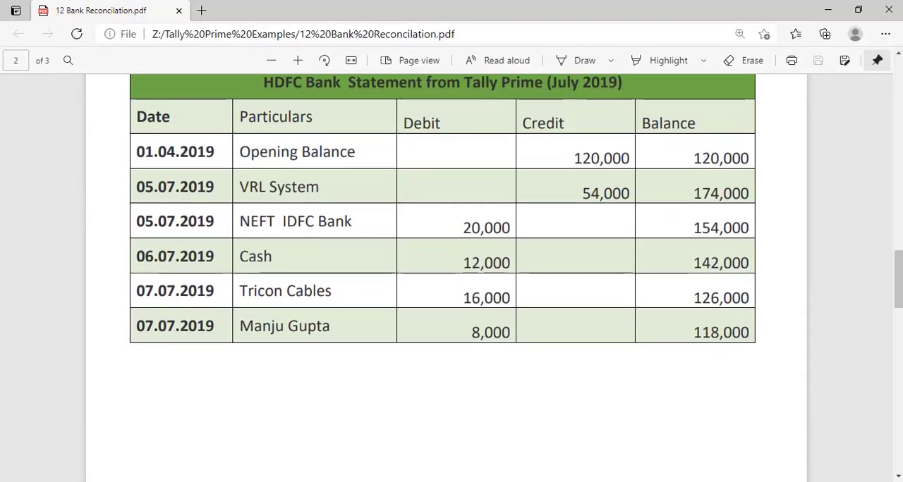
pyautogui.click(553, 480)
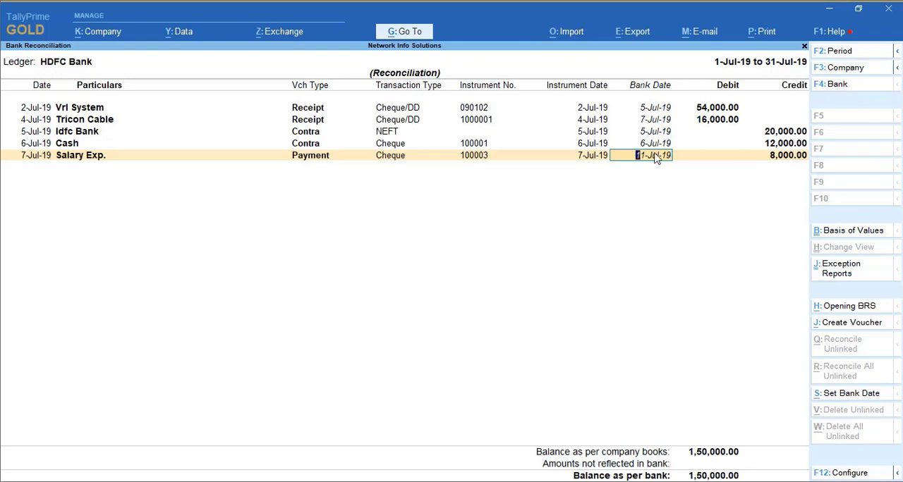
# Step: Clear the bank date of the Tricon Cable receipt and save the HDFC Bank reconciliation
pyautogui.click(708, 122)
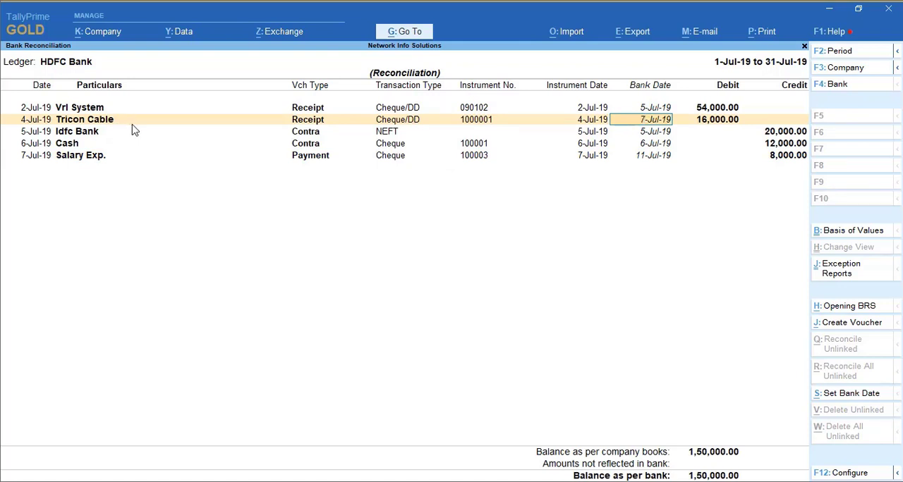
pyautogui.press('Up')
pyautogui.press('Down')
pyautogui.press('Down')
pyautogui.press('Up')
pyautogui.press('Delete')
pyautogui.press('Delete')
pyautogui.press('Delete')
pyautogui.press('Delete')
pyautogui.press('Delete')
pyautogui.press('Delete')
pyautogui.press('Down')
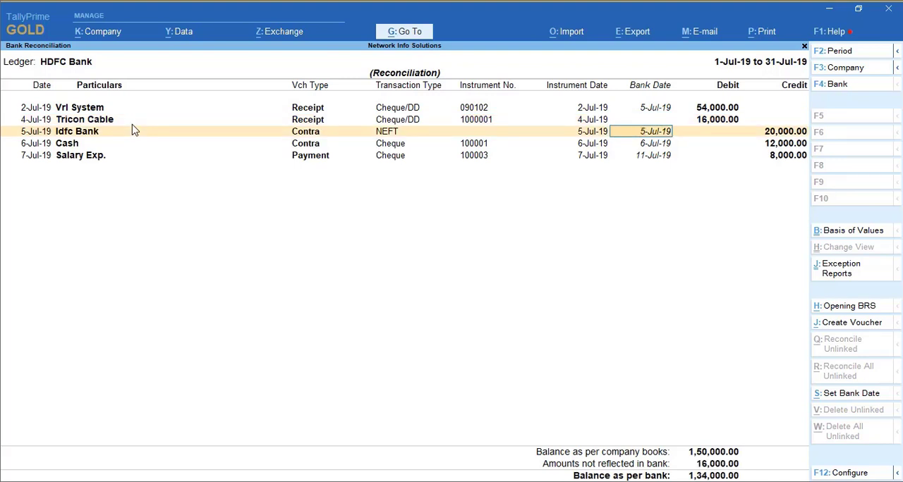
pyautogui.hotkey('ctrl', 'a')
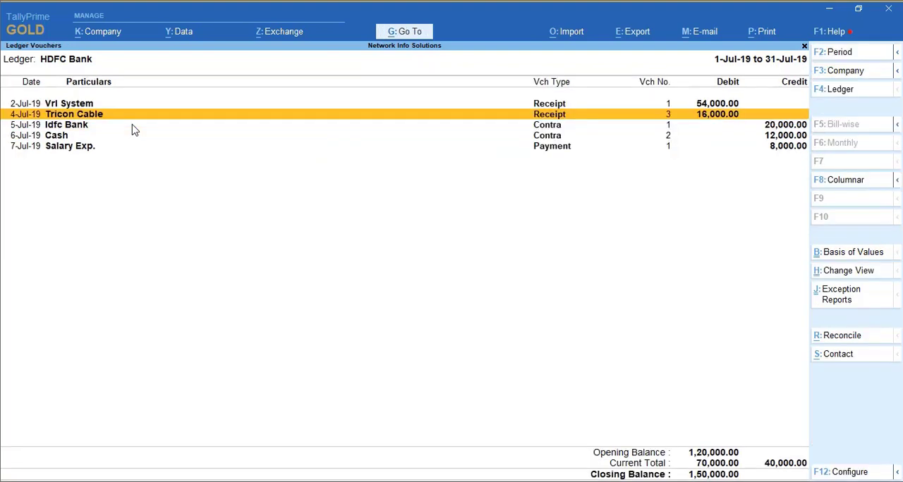
# Step: Convert the 4-Jul-19 Tricon Cable receipt in the HDFC Bank ledger into a Payment voucher and save it
pyautogui.press('Return')
pyautogui.press('F5')
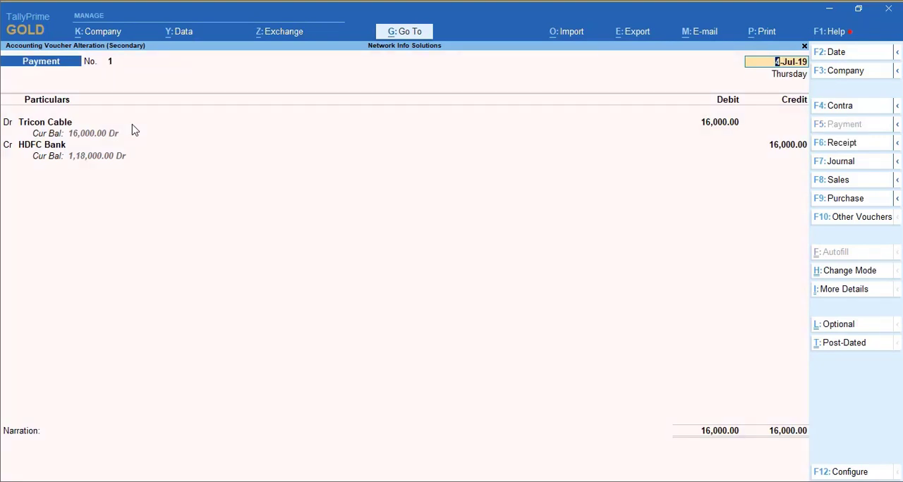
pyautogui.hotkey('ctrl', 'a')
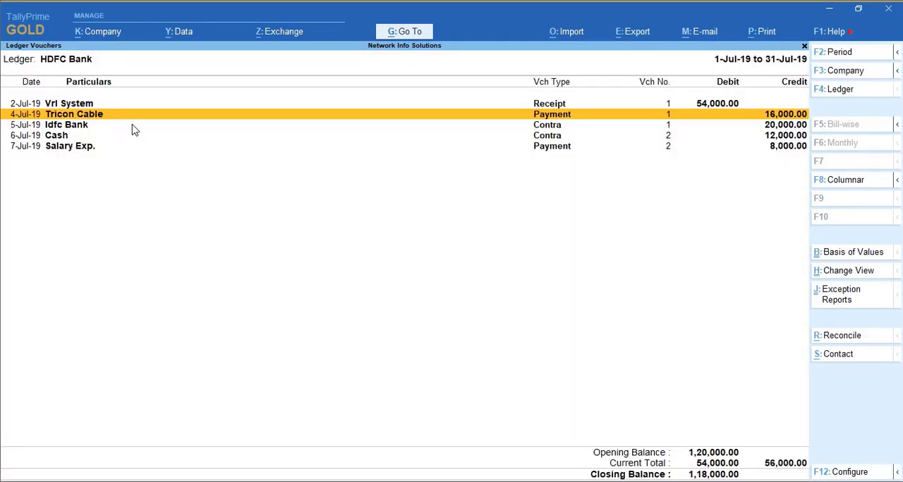
# Step: Reconcile the Tricon Cable payment in the HDFC Bank ledger with bank date 7-Jul-19 and accept it
pyautogui.click(864, 337)
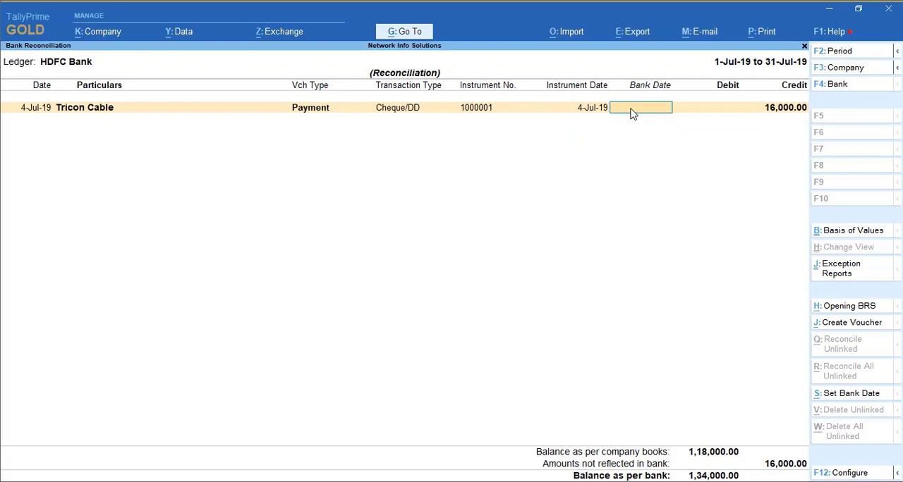
pyautogui.write('7.7')
pyautogui.press('Return')
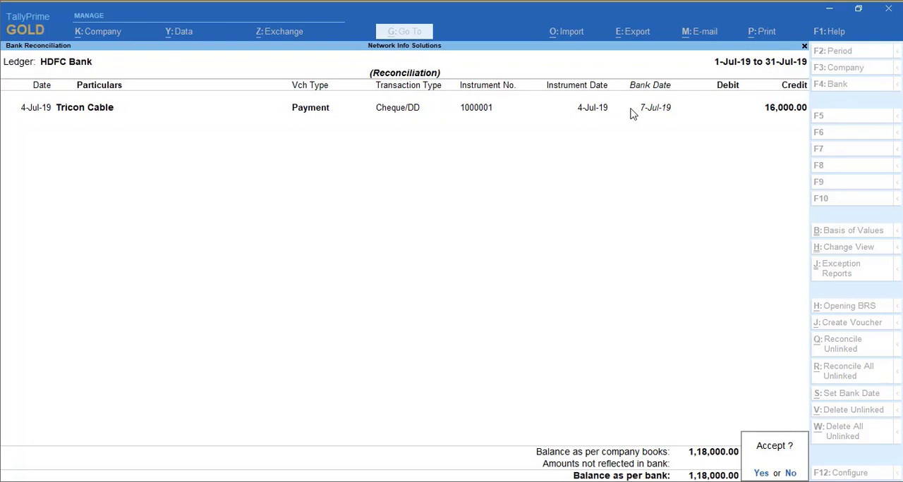
pyautogui.press('y')
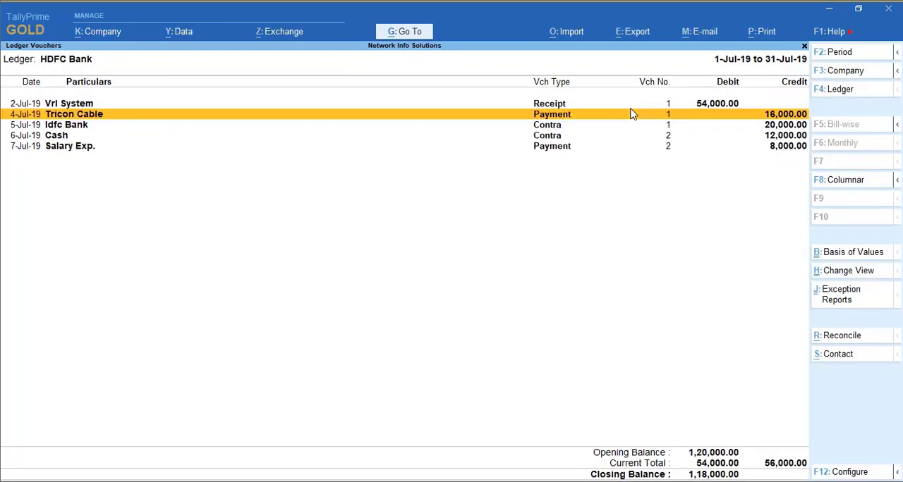
# Step: Check the HDFC Bank reconciliation balances and the opening unreconciled details, then return to the ledger vouchers
pyautogui.click(837, 337)
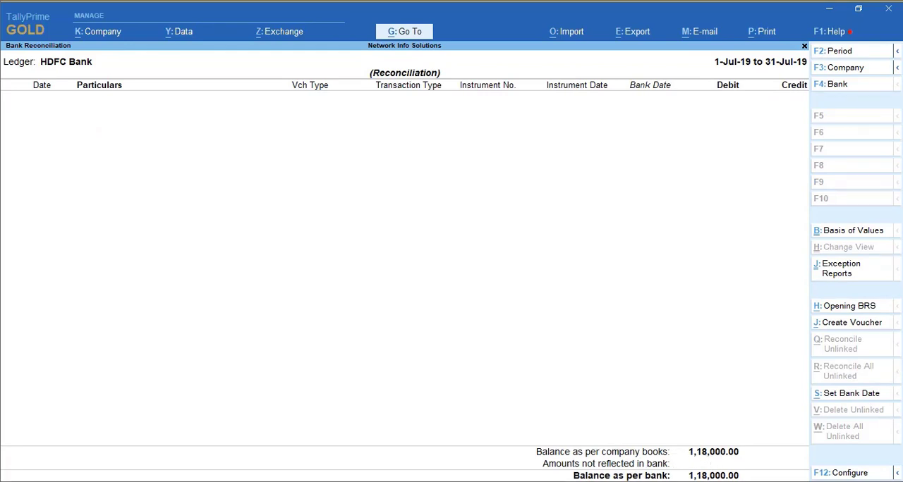
pyautogui.click(345, 481)
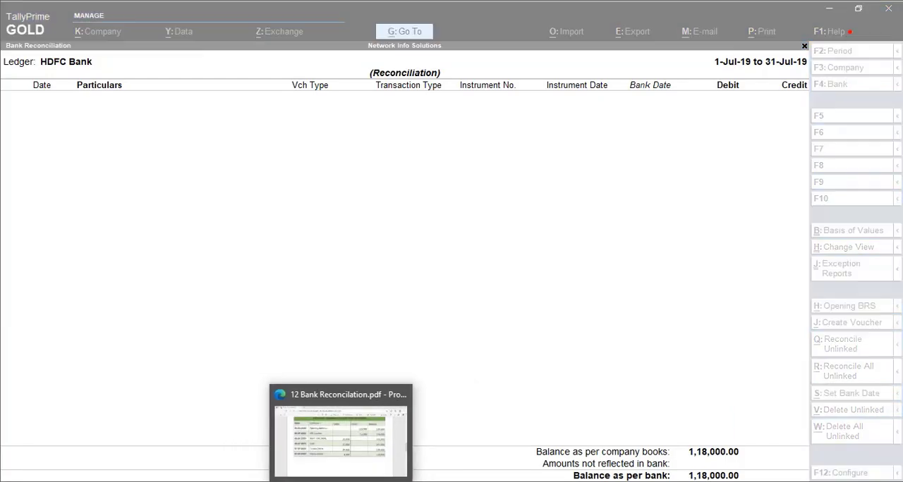
pyautogui.hotkey('alt', 'Tab')
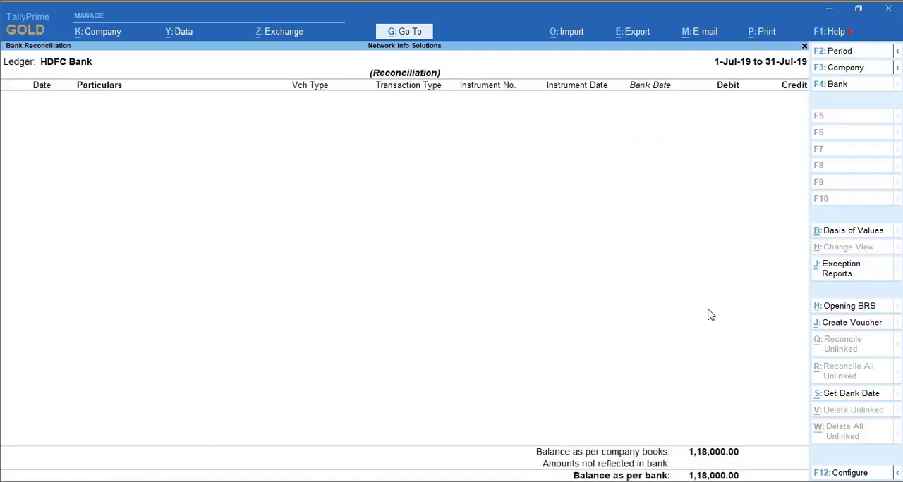
pyautogui.click(856, 311)
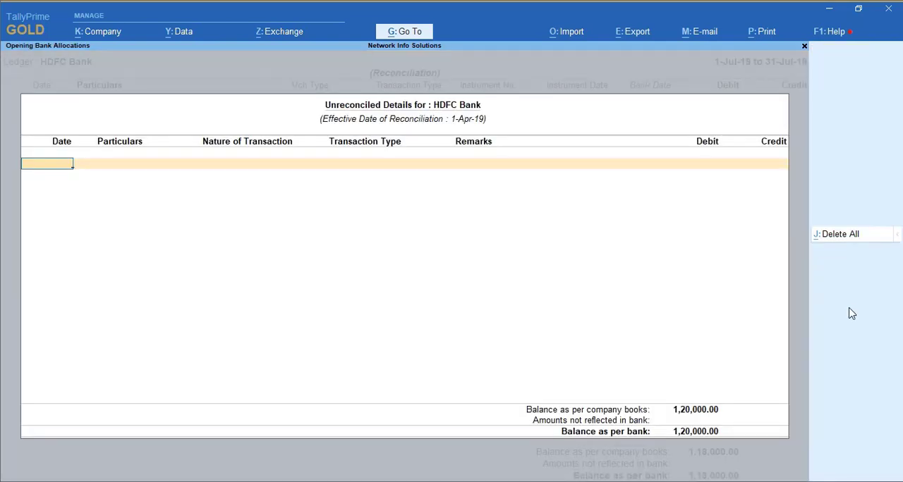
pyautogui.press('Escape')
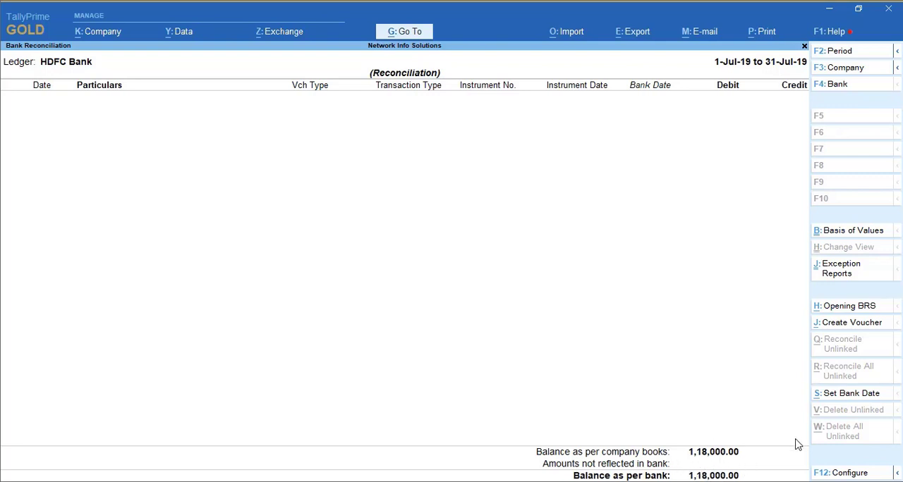
pyautogui.press('Escape')
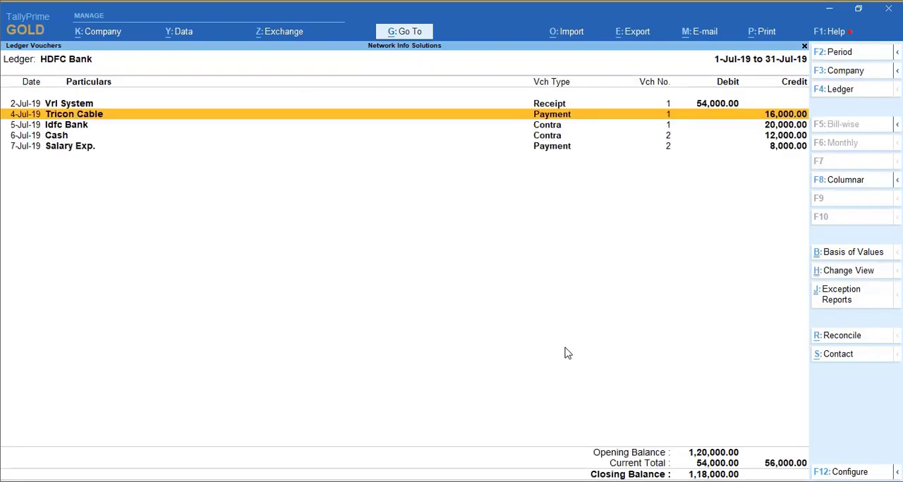